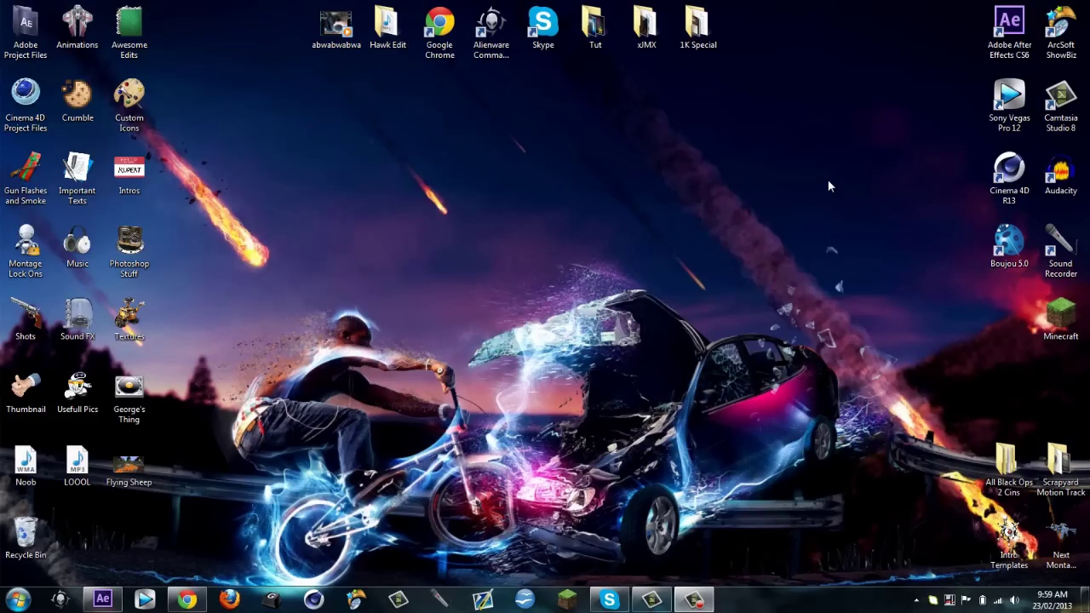
Replay the gameplay clip in the browser to study the gun around 0:15–0:18.
click(185, 601)
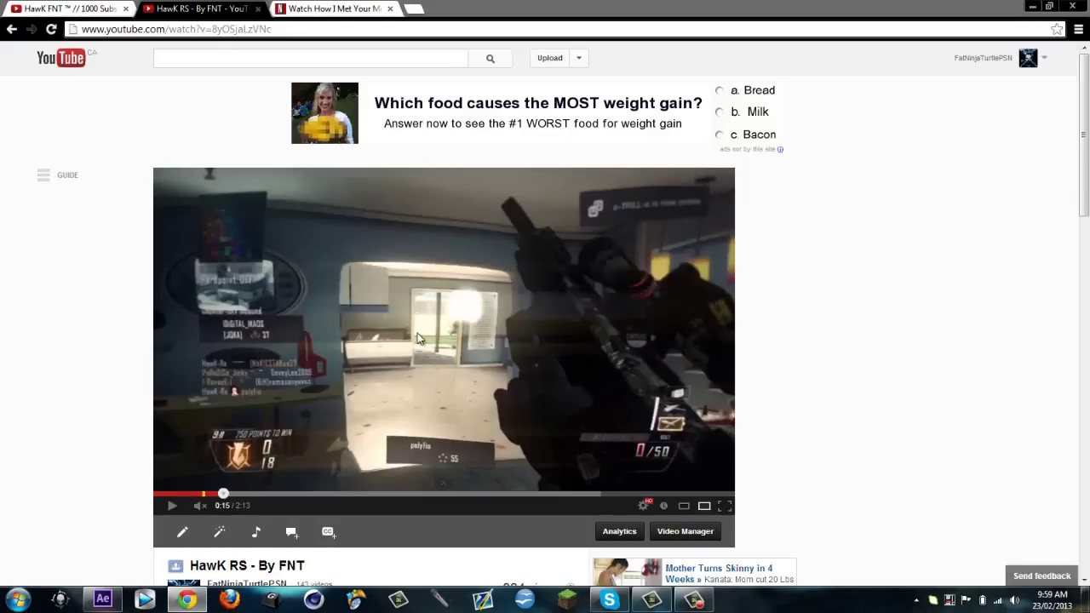
click(417, 338)
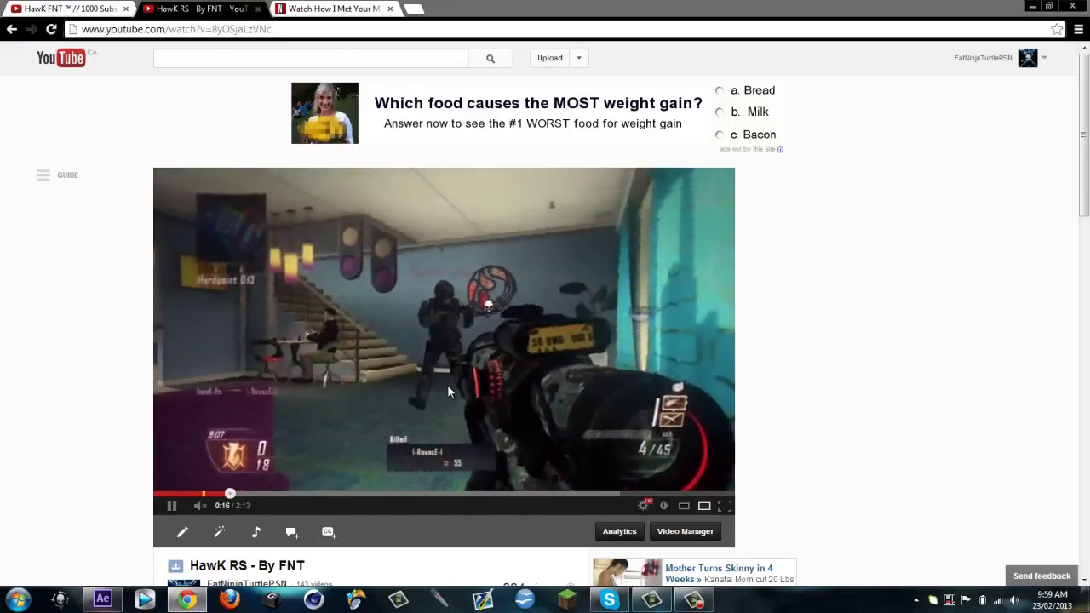
click(451, 361)
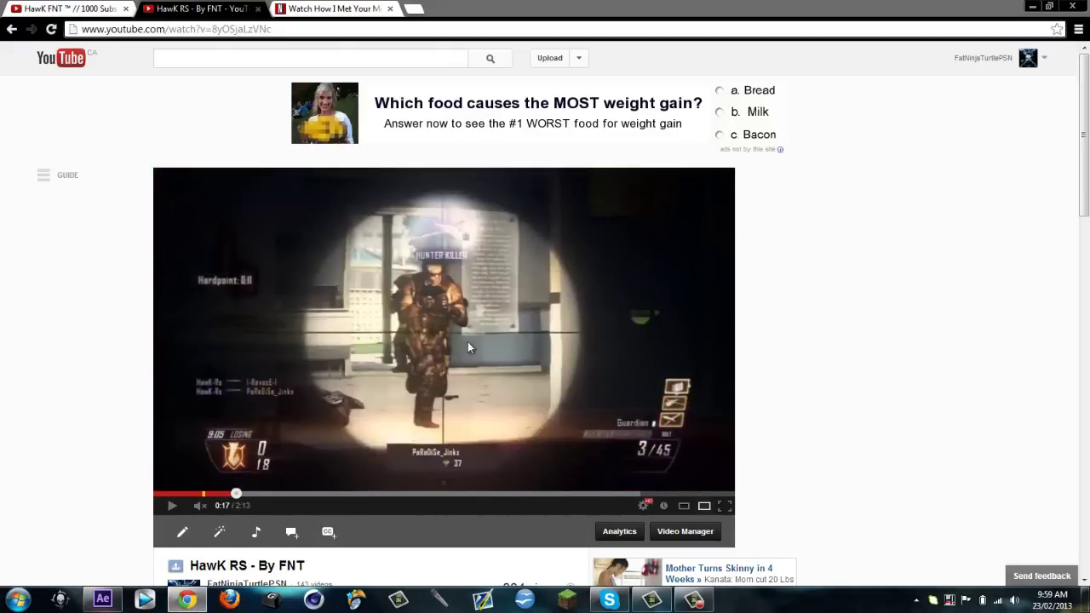
click(226, 493)
click(512, 369)
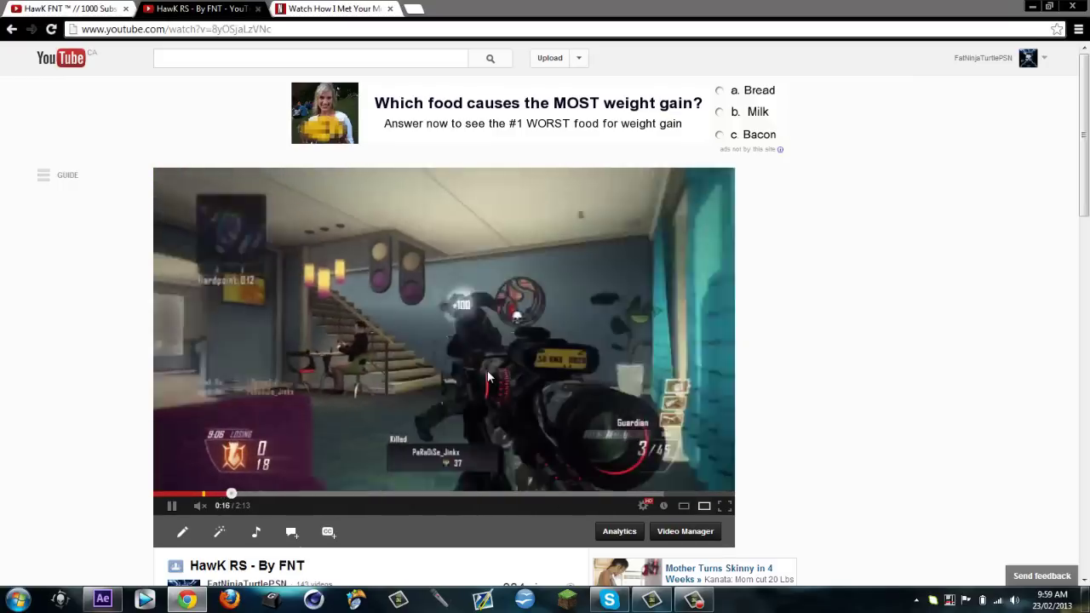
click(509, 360)
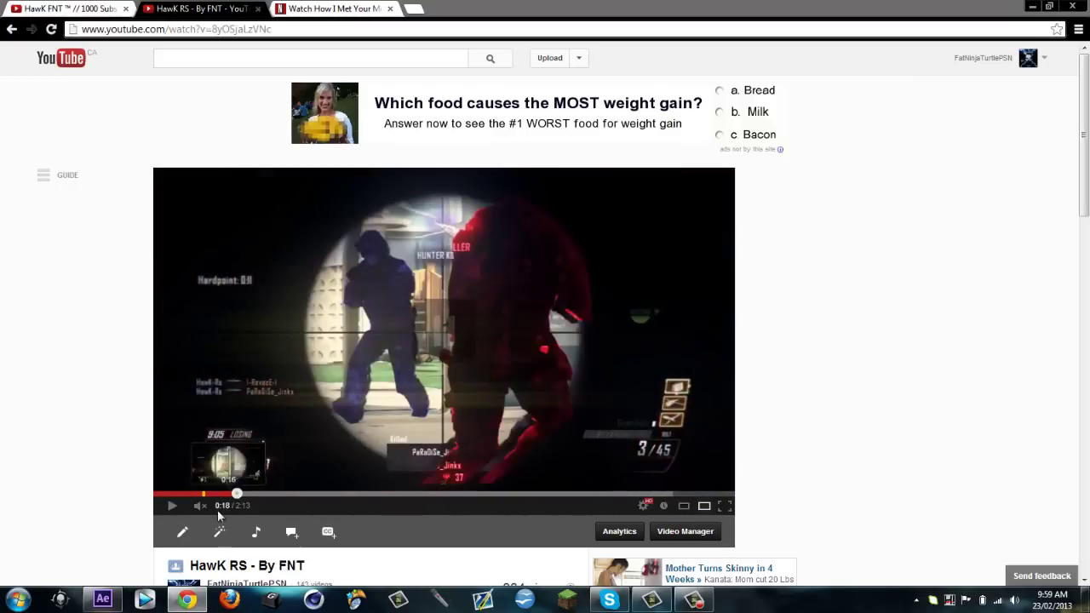
click(190, 603)
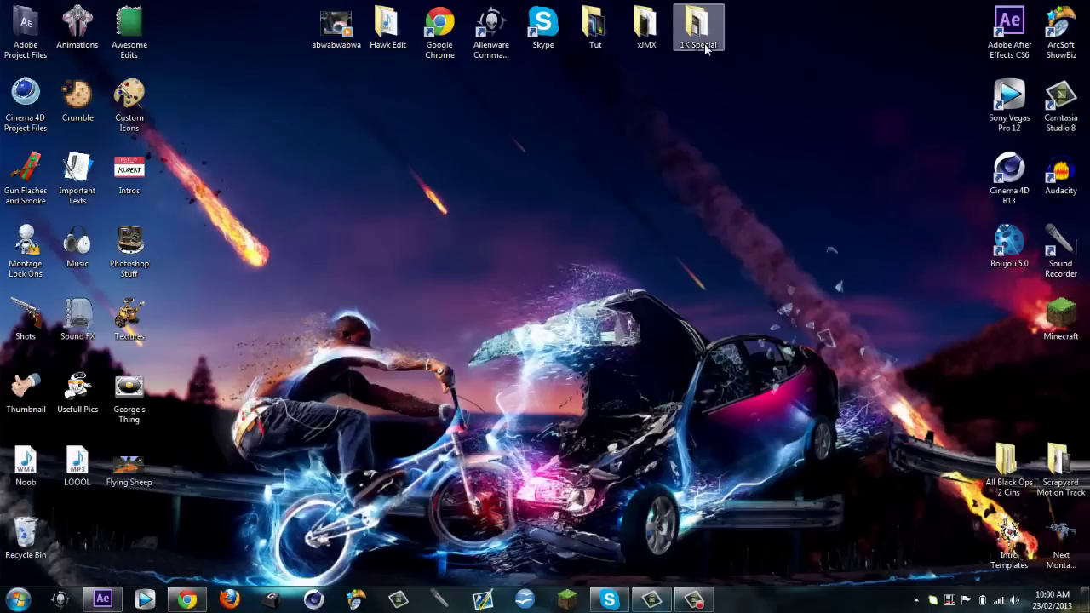
drag(246, 126, 771, 310)
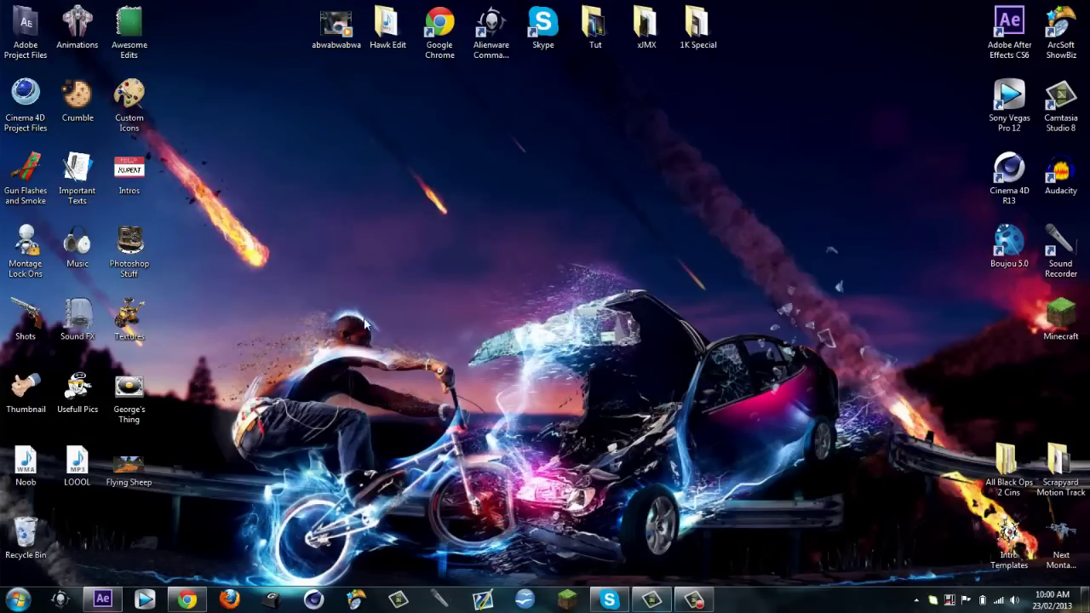
drag(348, 138, 817, 308)
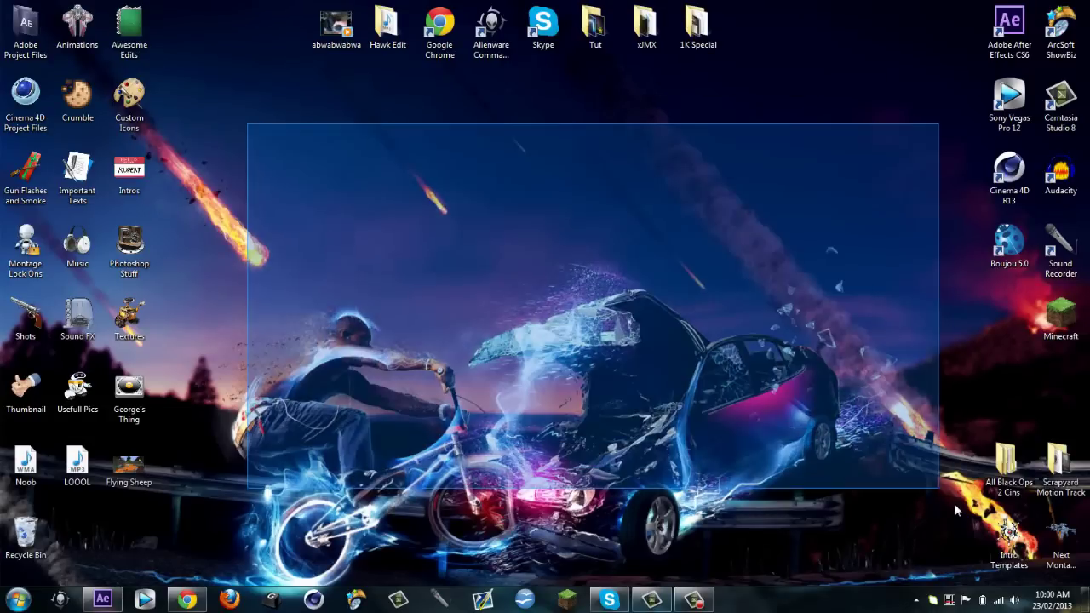
drag(245, 123, 957, 507)
drag(176, 76, 949, 495)
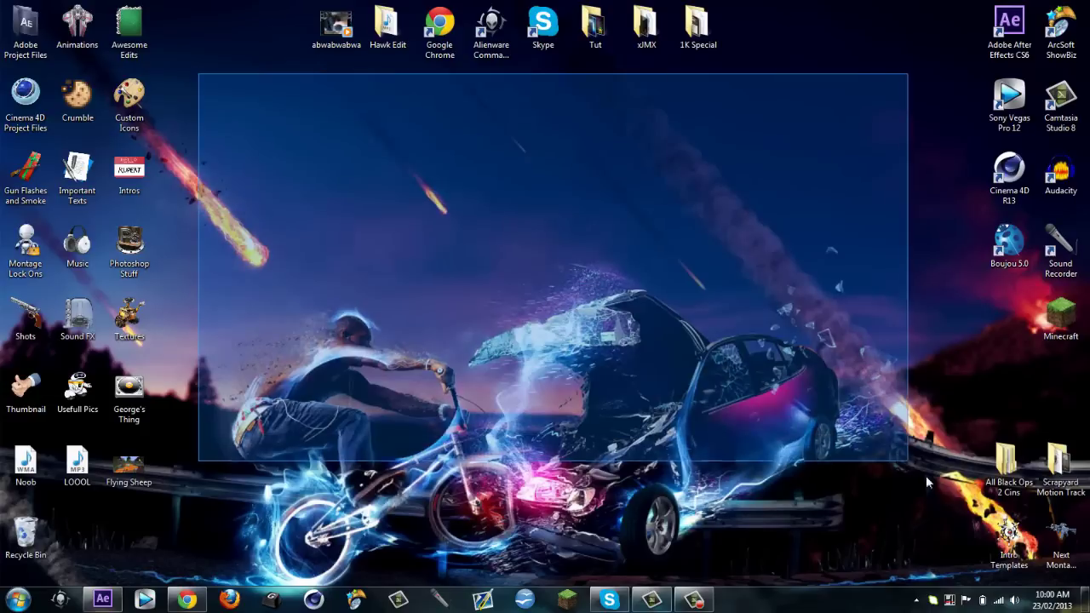
drag(210, 86, 971, 503)
Back in After Effects, check the top gameplay layer's keyframed properties.
click(103, 599)
mouse_move(186, 599)
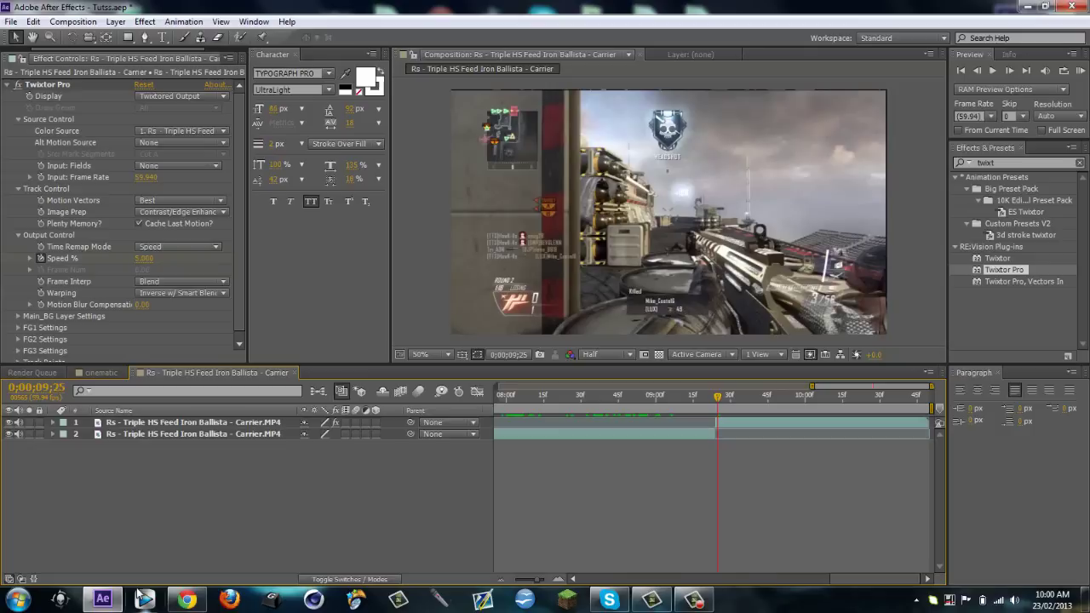
click(738, 420)
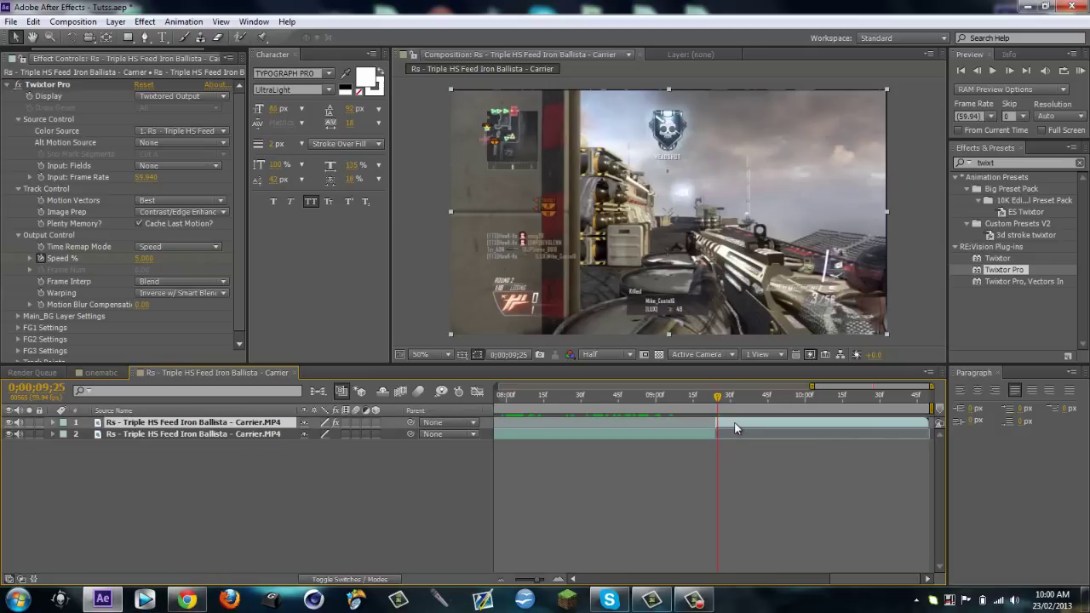
key(u)
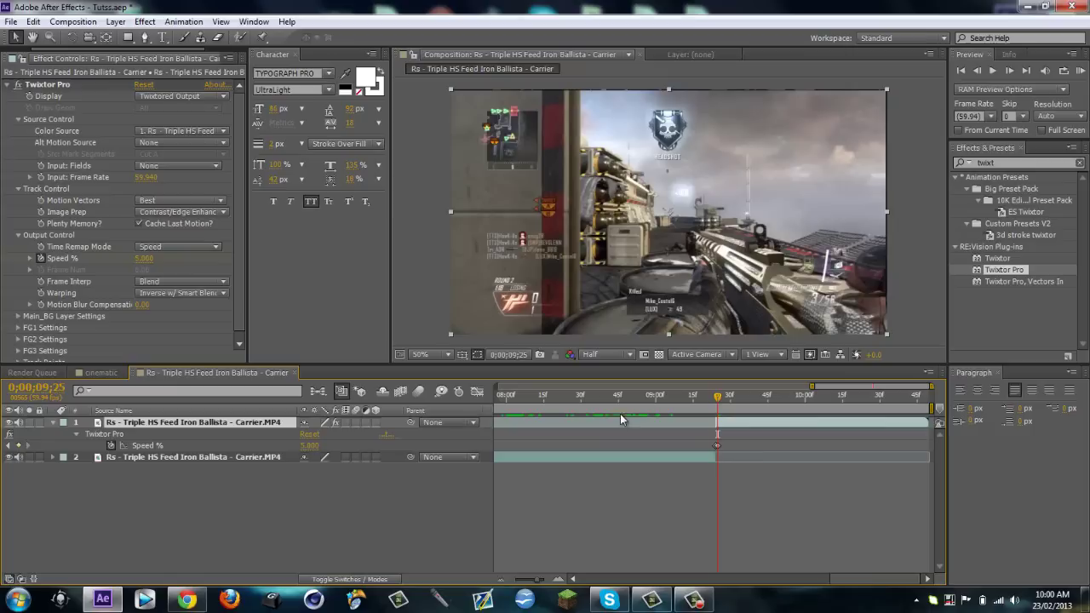
key(u)
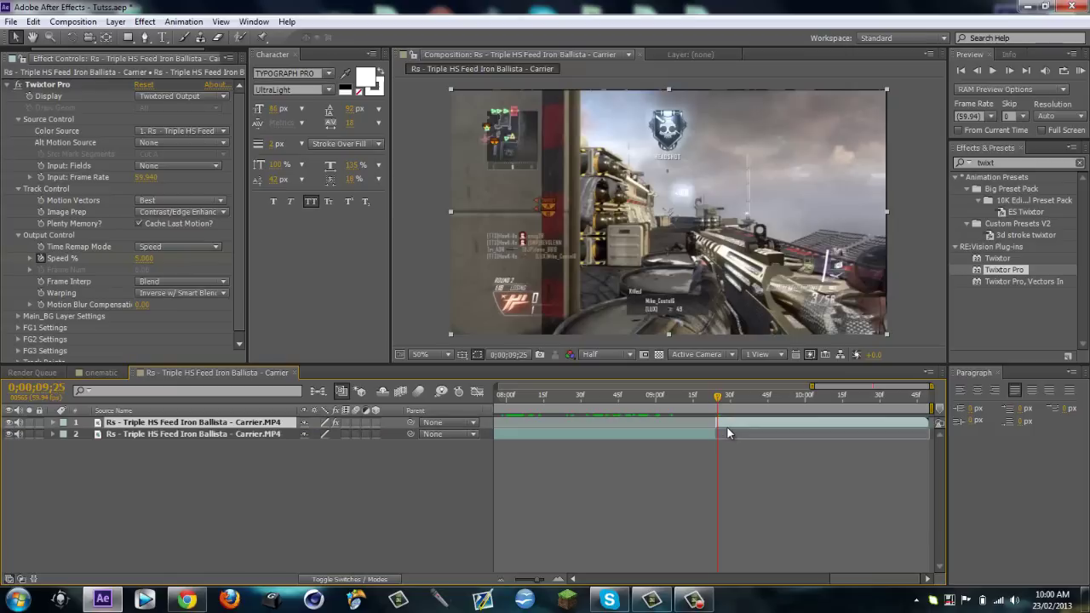
Create adjustment layer 'Electric Gun V@' and trim its start to 0;00;09;25.
key(ctrl+alt+y)
key(Return)
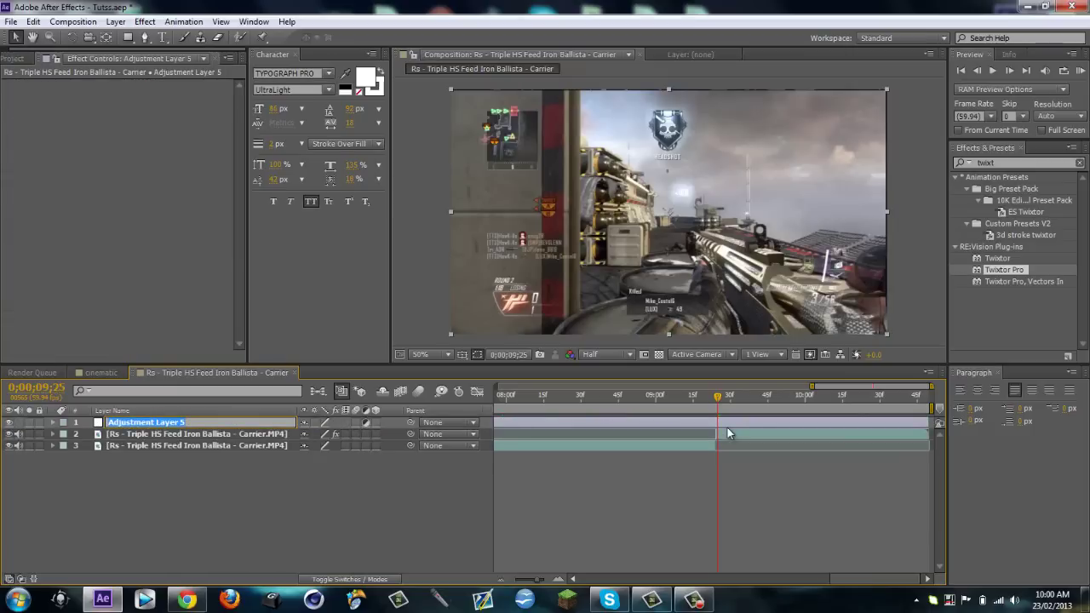
text(Electric Gun V@)
key(Return)
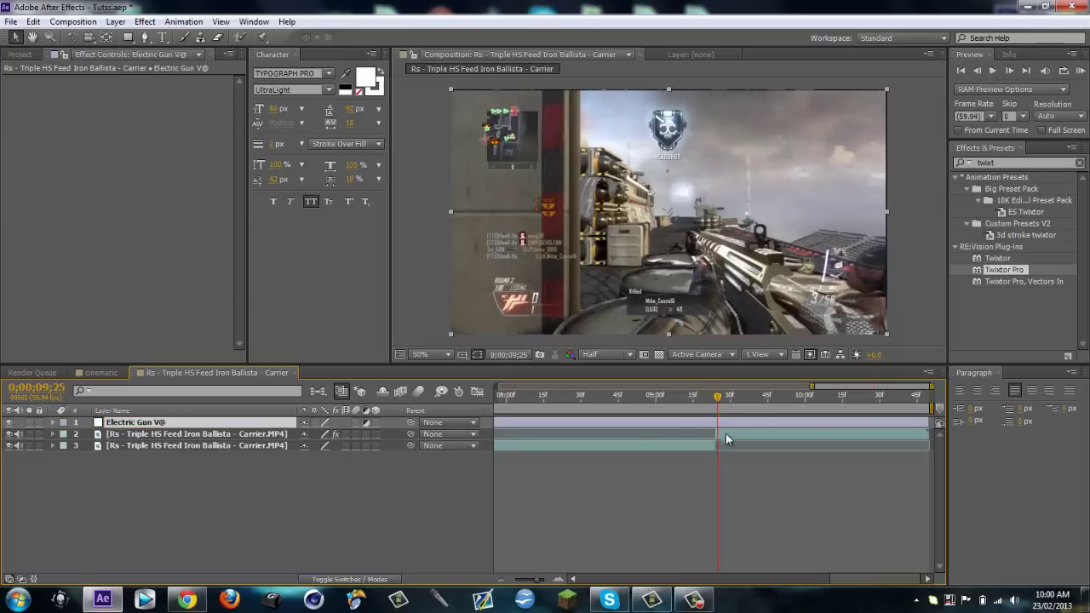
key(alt+bracketleft)
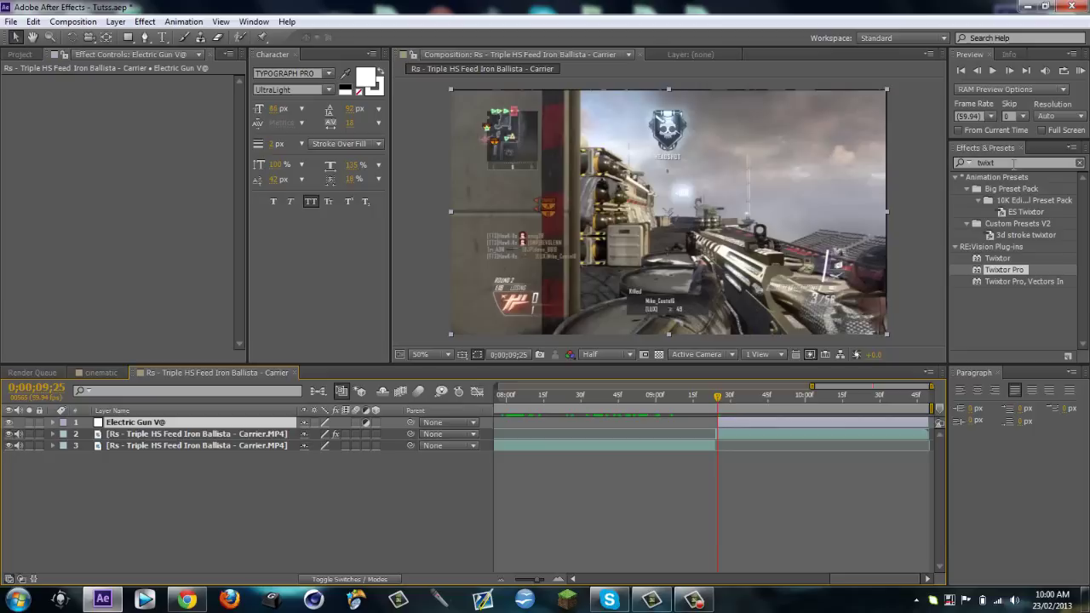
Set the preview to Full resolution and zoom in close on the gun.
key(h)
click(601, 356)
click(607, 388)
scroll(667, 81, up, 2)
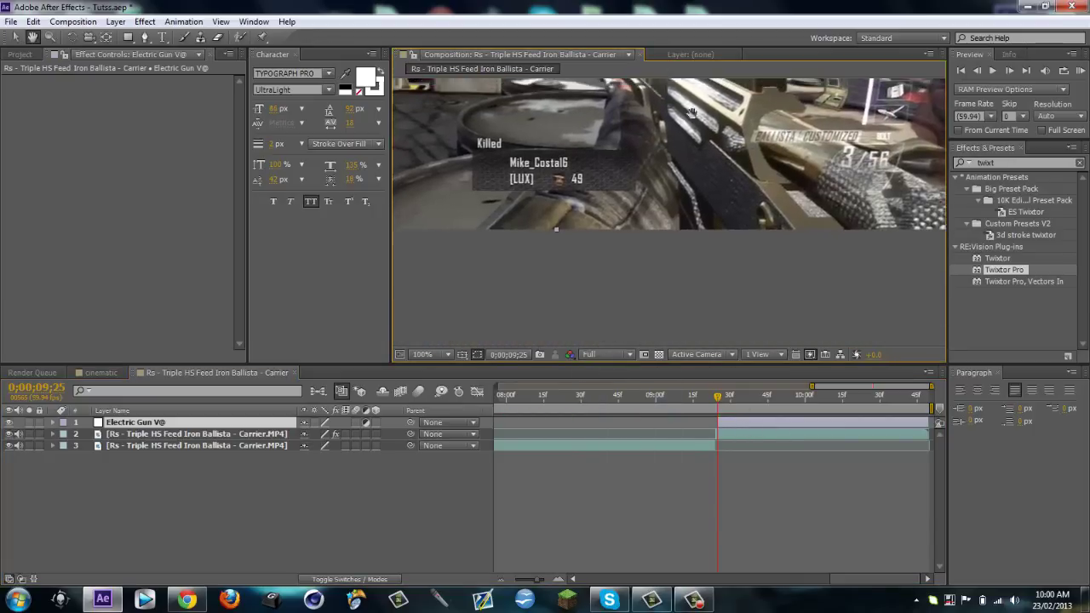
drag(668, 81, 766, 205)
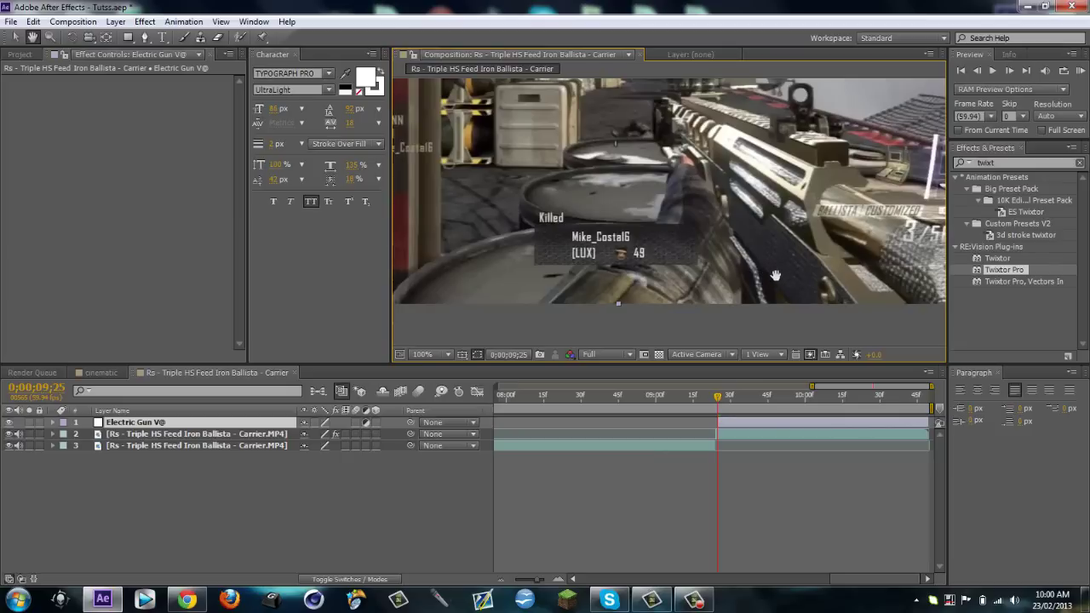
Start a Pen-tool mask below the gun and trace up its left edge.
key(g)
click(741, 305)
click(743, 264)
click(721, 210)
click(701, 175)
click(687, 158)
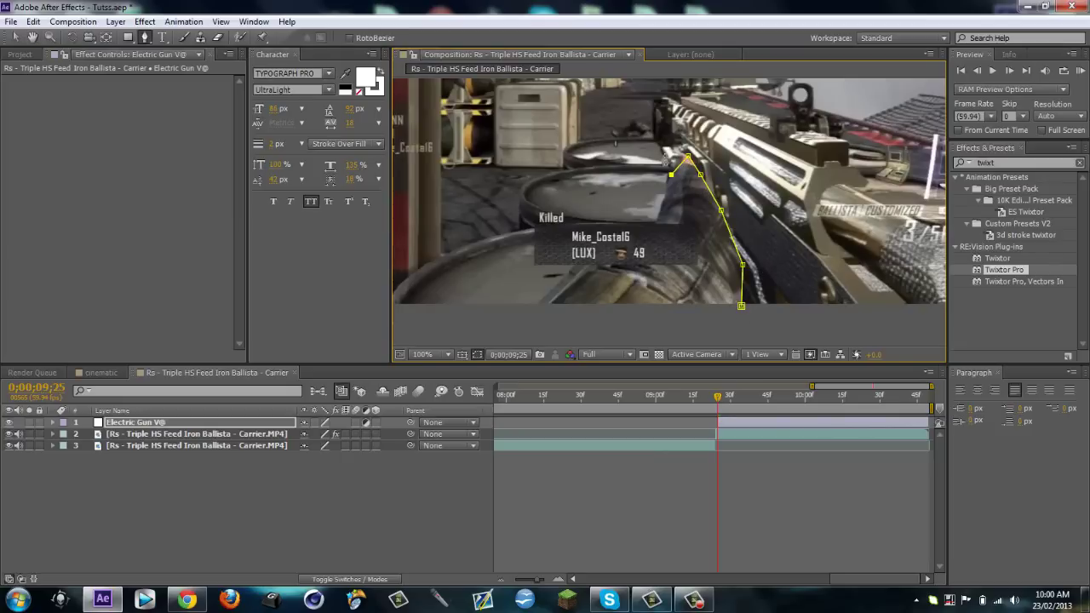
click(665, 143)
drag(665, 143, 659, 152)
click(647, 113)
drag(674, 98, 657, 163)
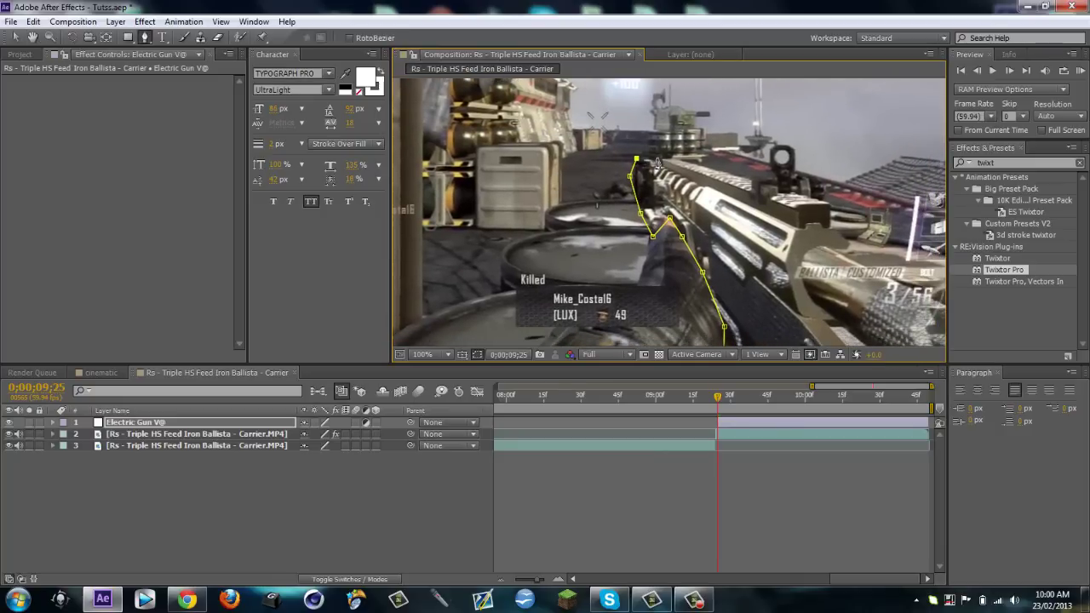
click(664, 156)
Continue the mask around the sight and down the barrel, closing it along the bottom.
click(771, 177)
click(773, 147)
click(796, 167)
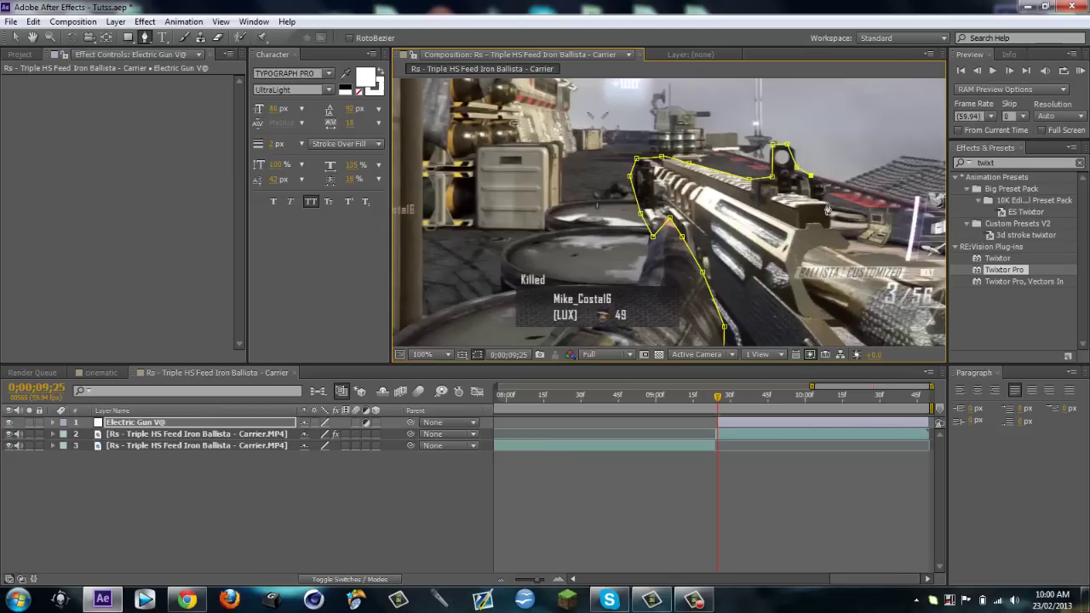
click(828, 206)
click(849, 257)
click(879, 274)
drag(898, 280, 692, 197)
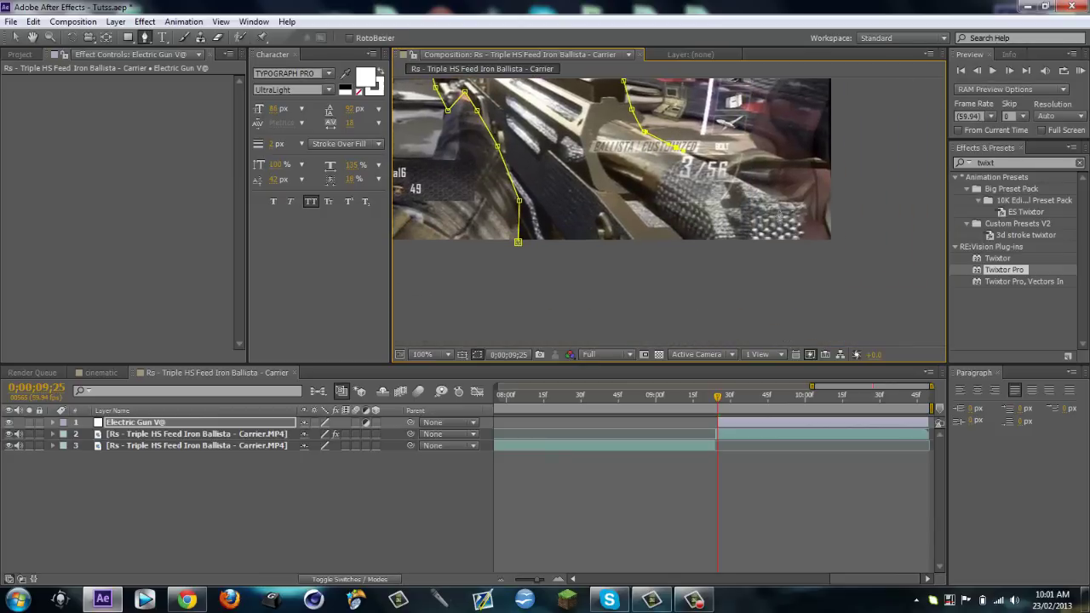
click(814, 215)
click(817, 240)
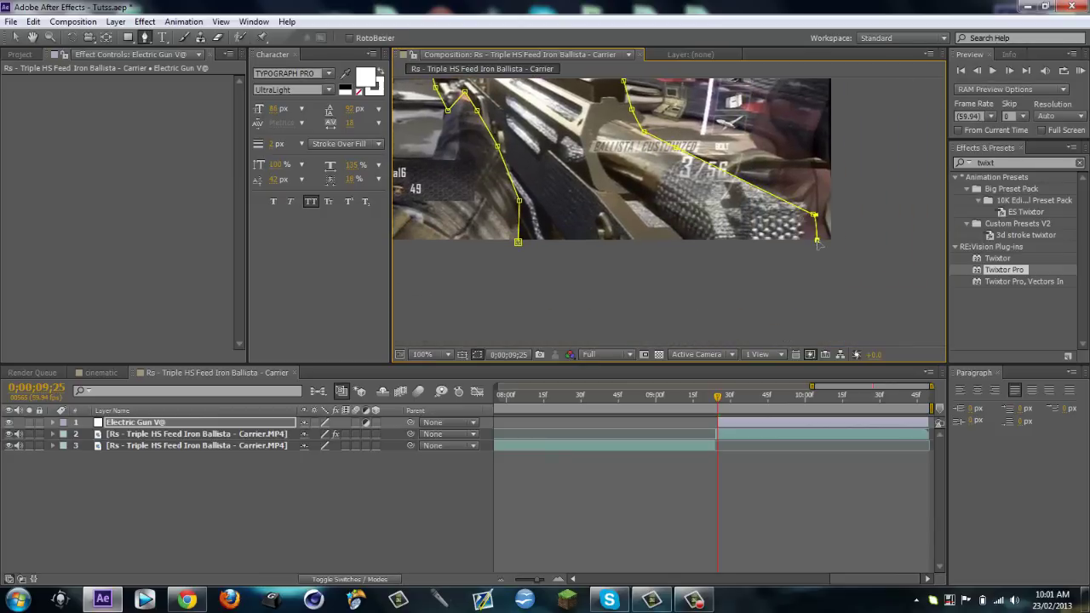
click(517, 242)
Zoom back out and reselect the Electric Gun layer to check its mask.
scroll(583, 209, down, 2)
drag(565, 195, 657, 265)
key(v)
click(566, 458)
click(766, 428)
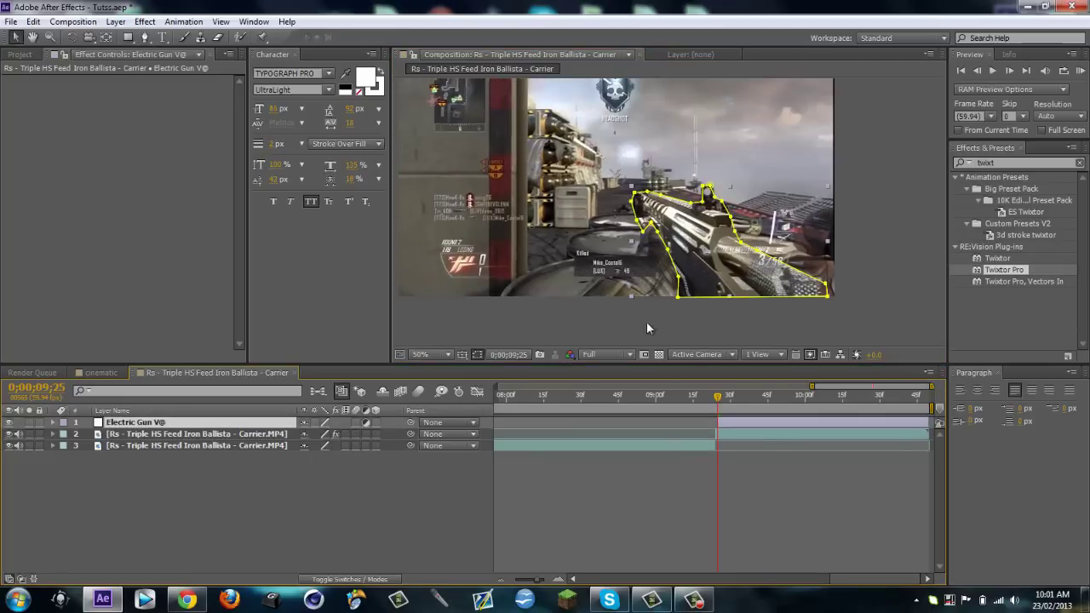
Find the 'pixel' search result and apply the Pixels preset to Electric Gun V@.
click(393, 515)
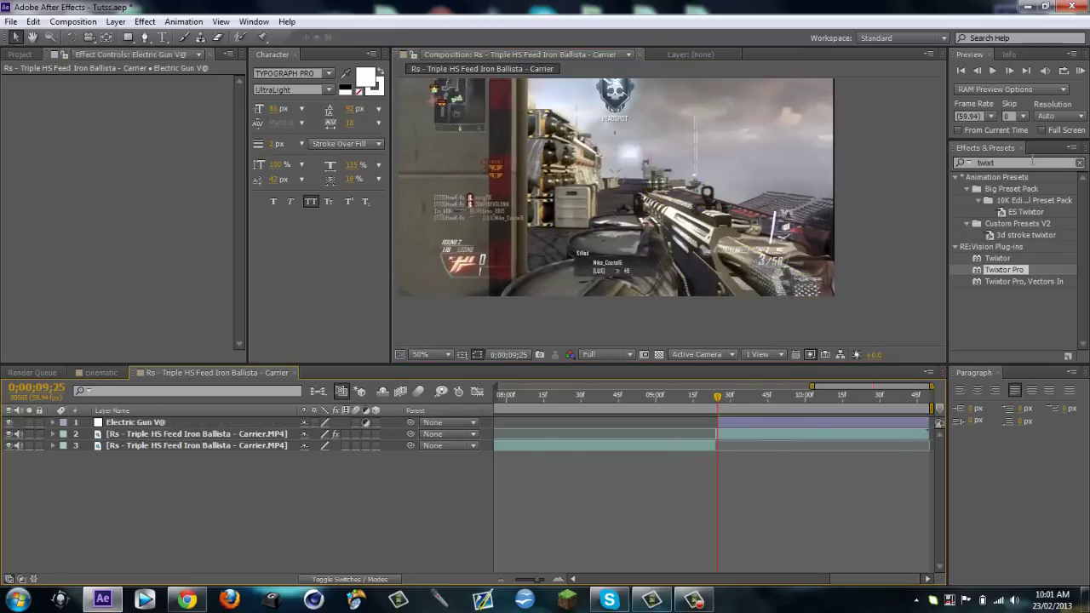
click(1031, 160)
text(pixel)
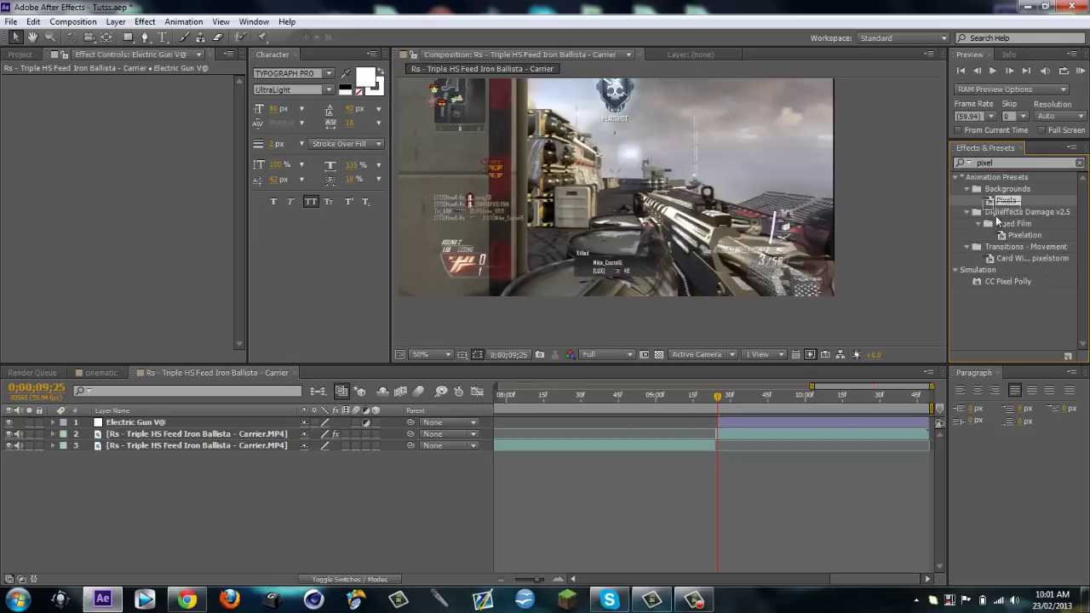
drag(1010, 201, 795, 422)
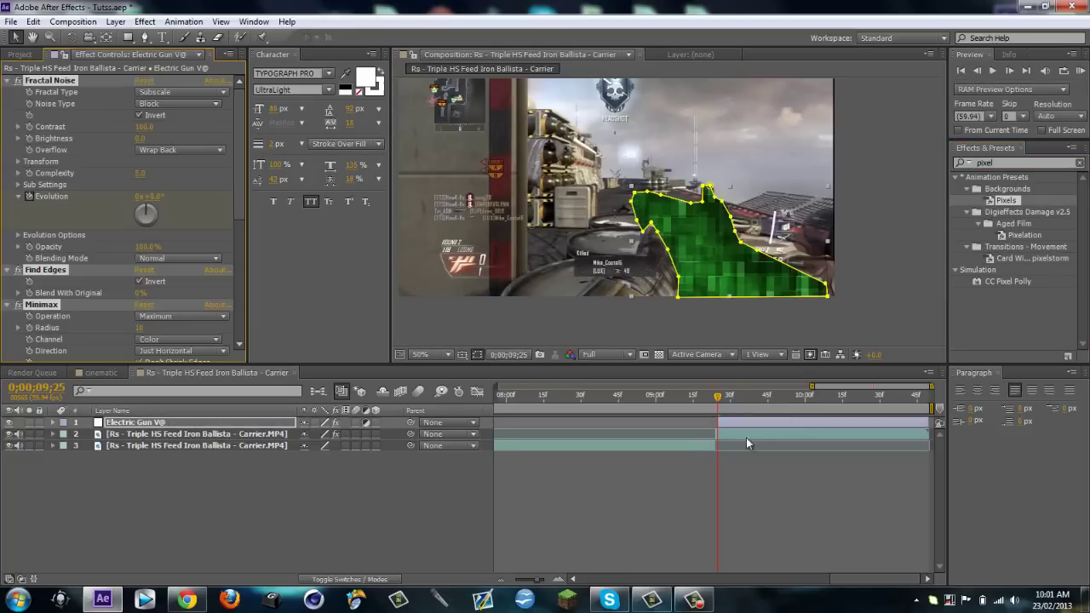
Search the Effects & Presets list for 'displax'.
click(368, 508)
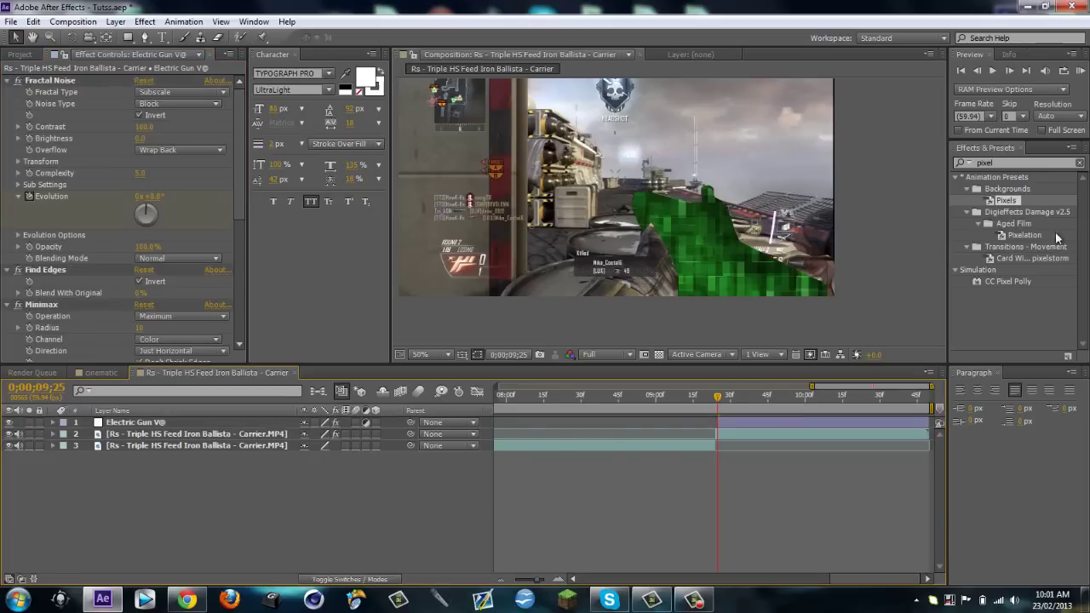
key(ctrl+5)
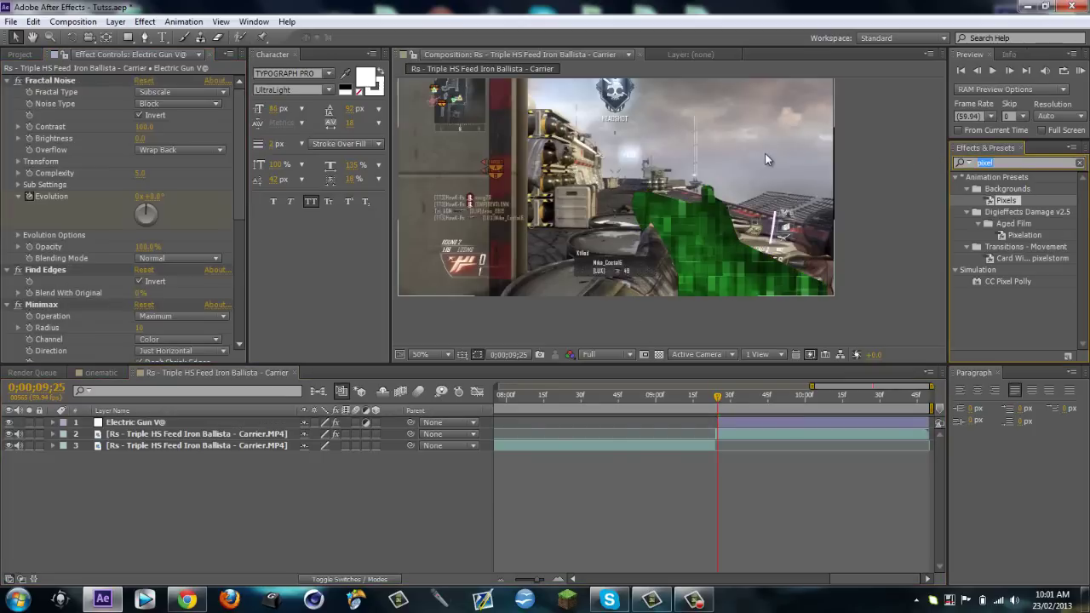
text(displax)
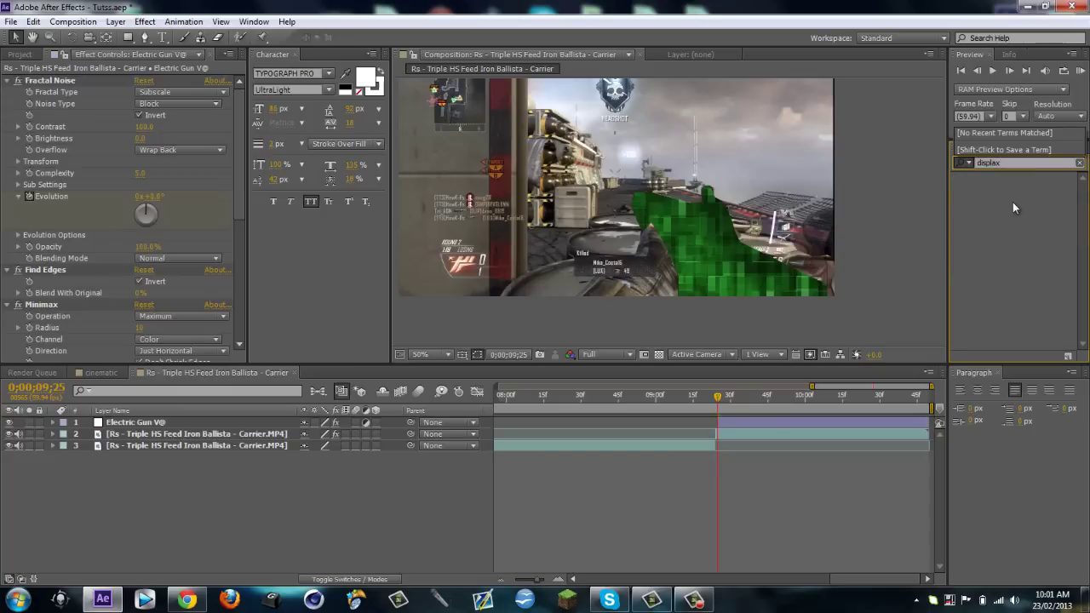
Search 'displace' and apply Displacement Map to Electric Gun V@.
key(BackSpace)
text(ce)
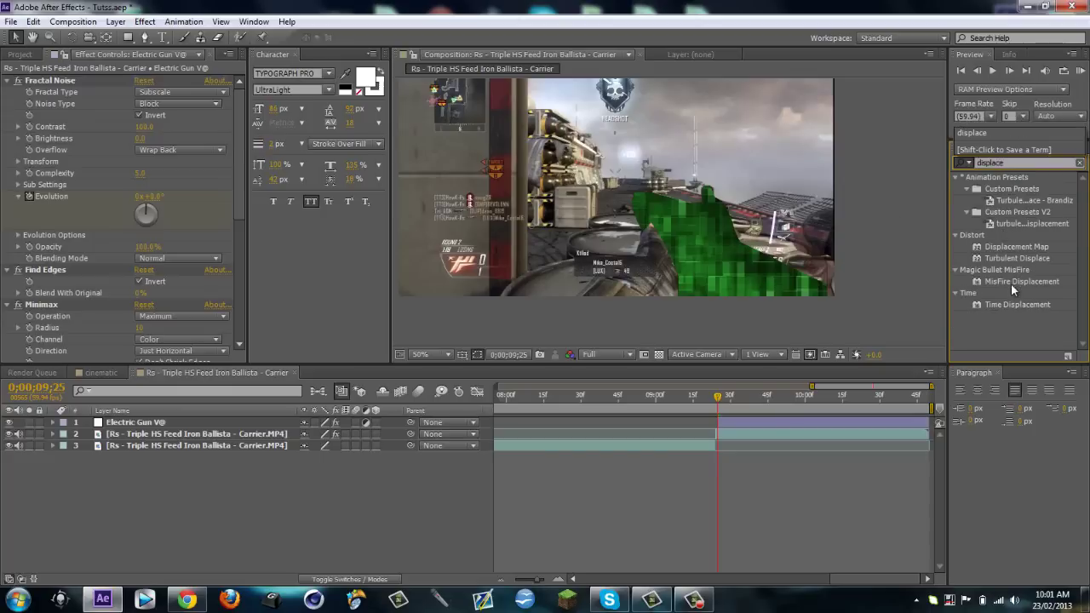
drag(1019, 248, 711, 275)
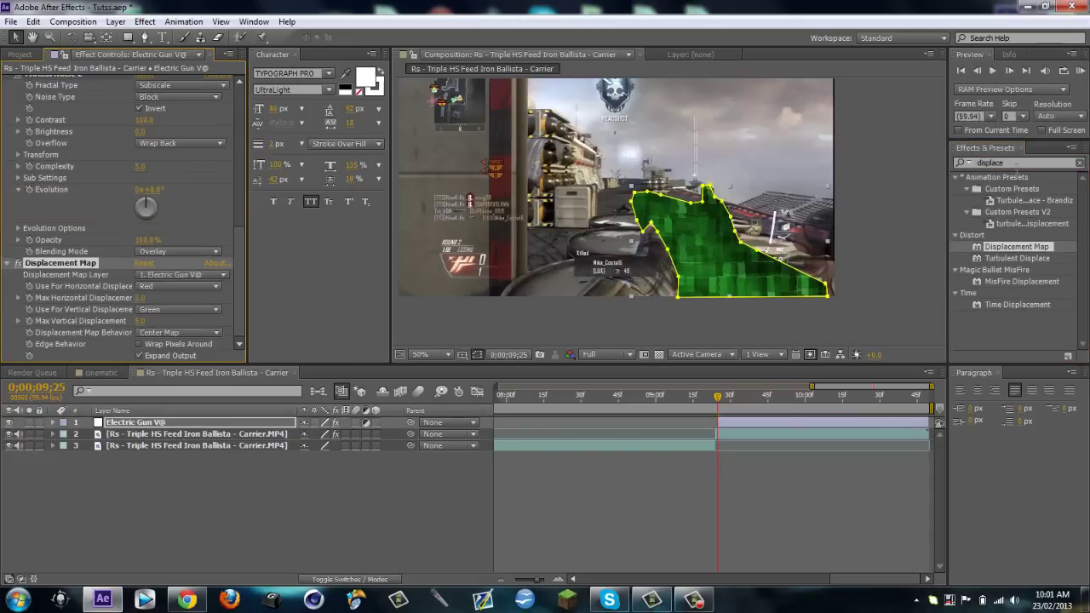
Search 'turbu' and apply Turbulent Displace to the same layer.
text(tubr)
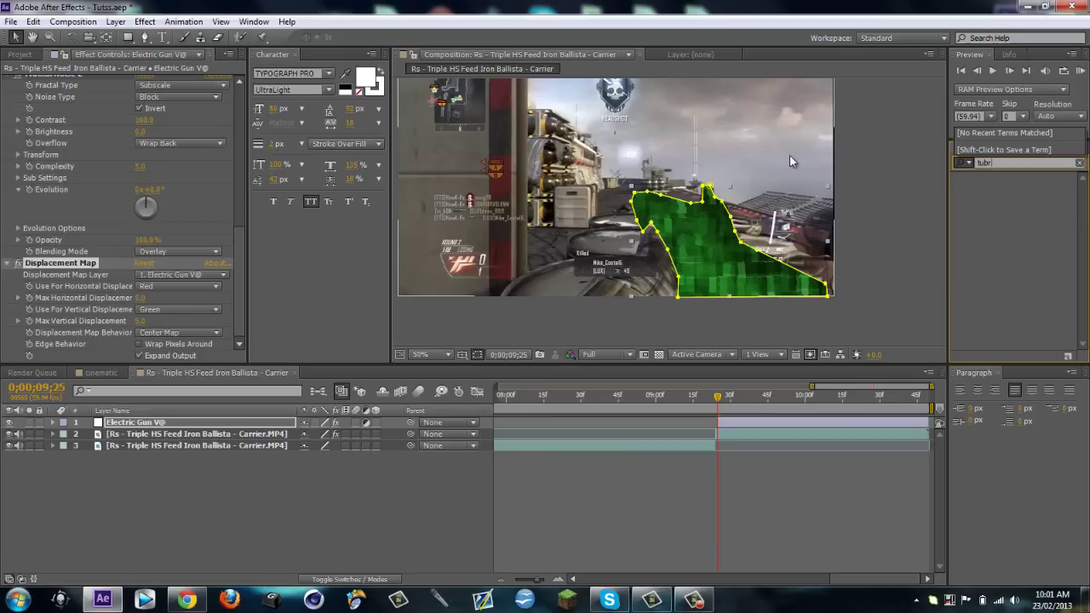
key(BackSpace)
key(BackSpace)
text(rbu)
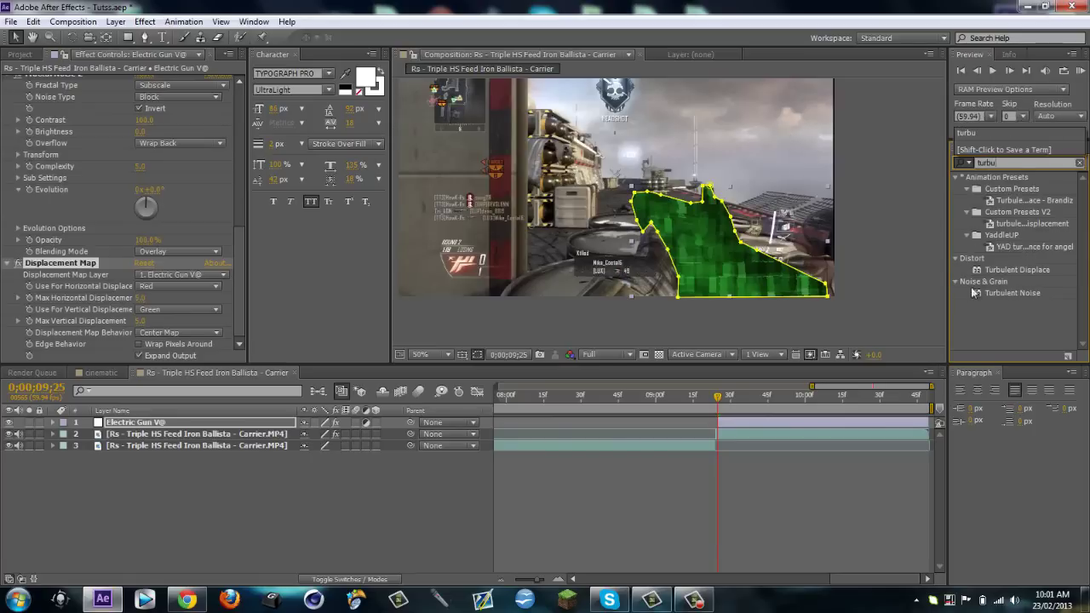
click(1001, 270)
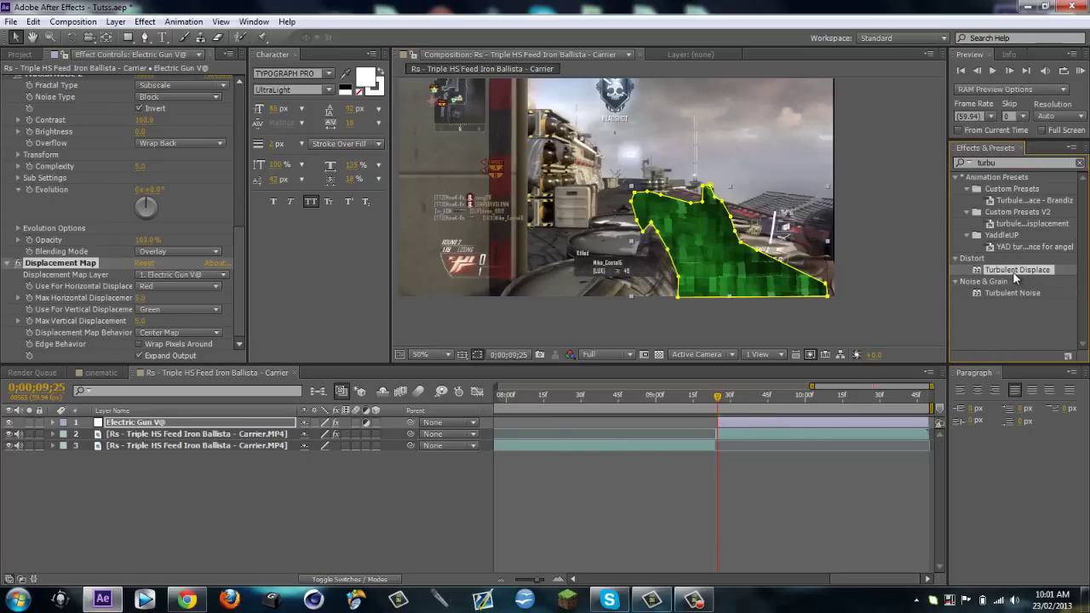
drag(1009, 271, 761, 421)
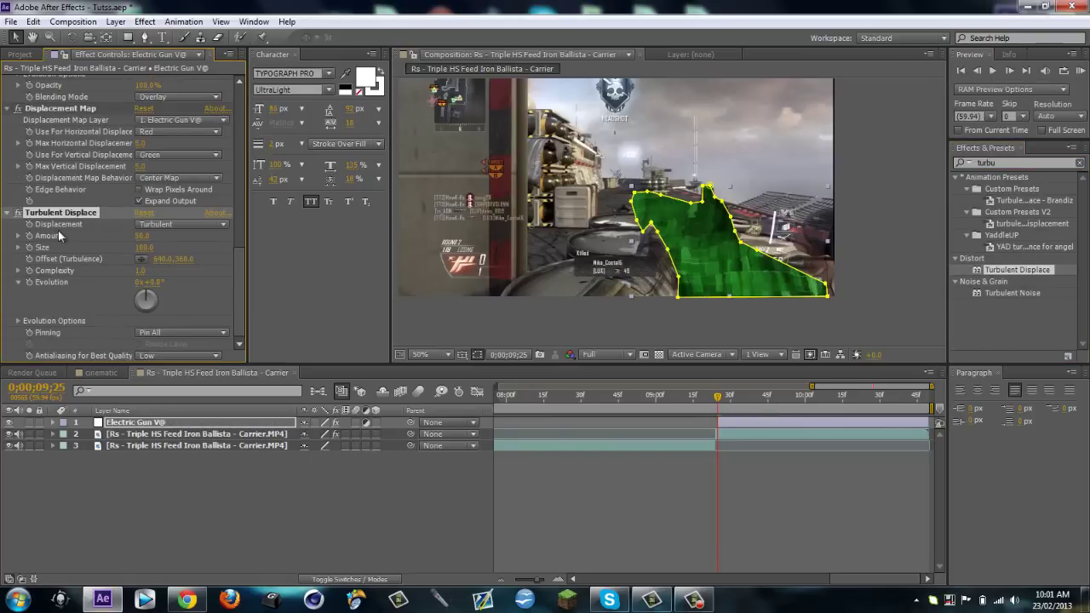
Collapse the Fractal Noise, Find Edges, Minimax and Fractal Noise 2 settings.
scroll(34, 213, up, 3)
scroll(19, 166, up, 3)
scroll(11, 119, up, 3)
scroll(10, 102, up, 3)
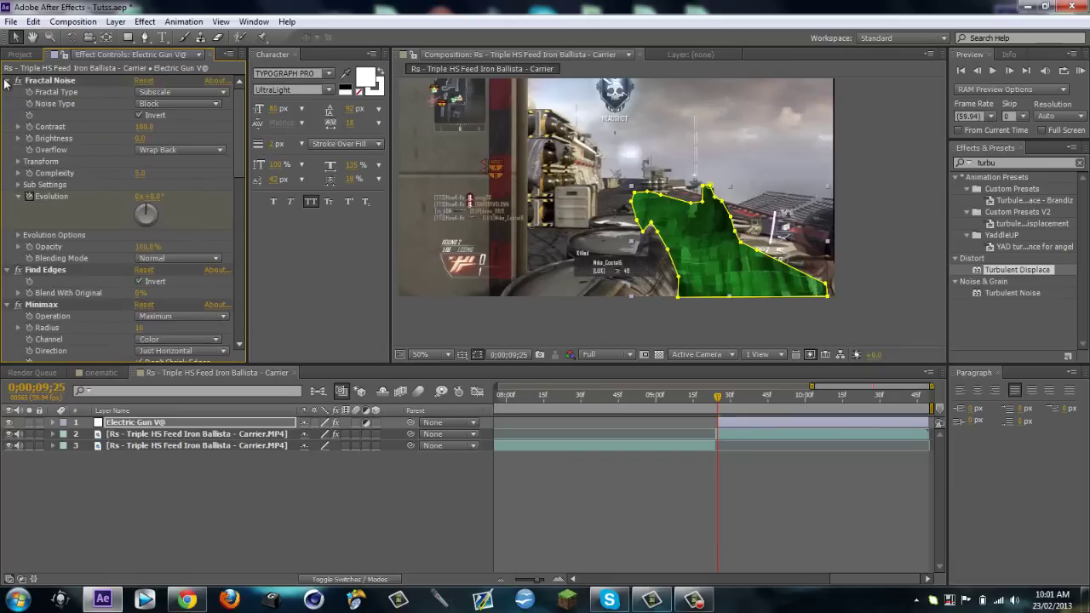
click(7, 81)
click(8, 92)
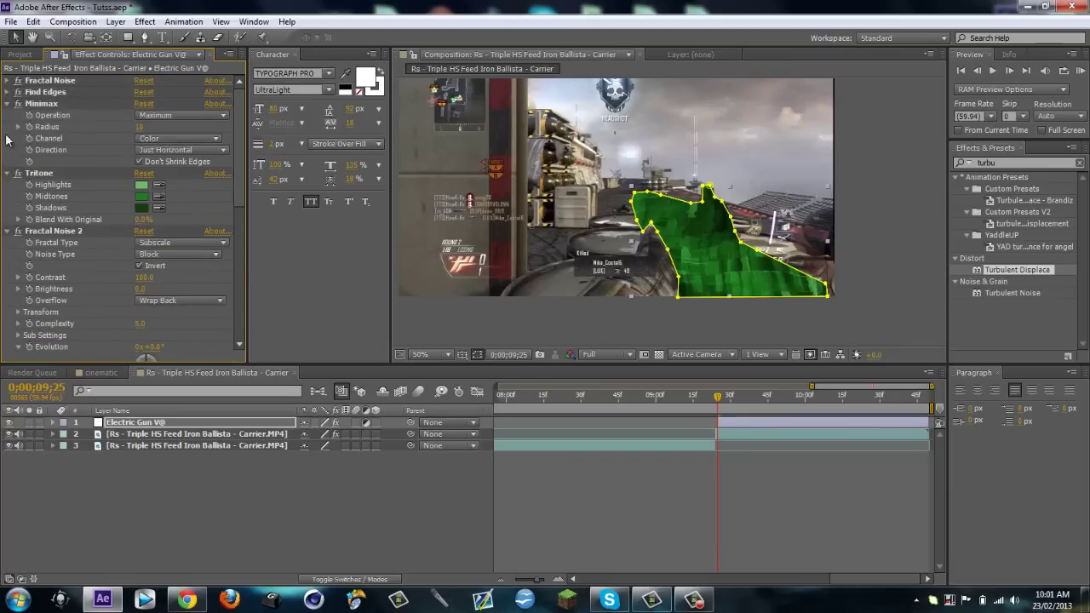
click(7, 103)
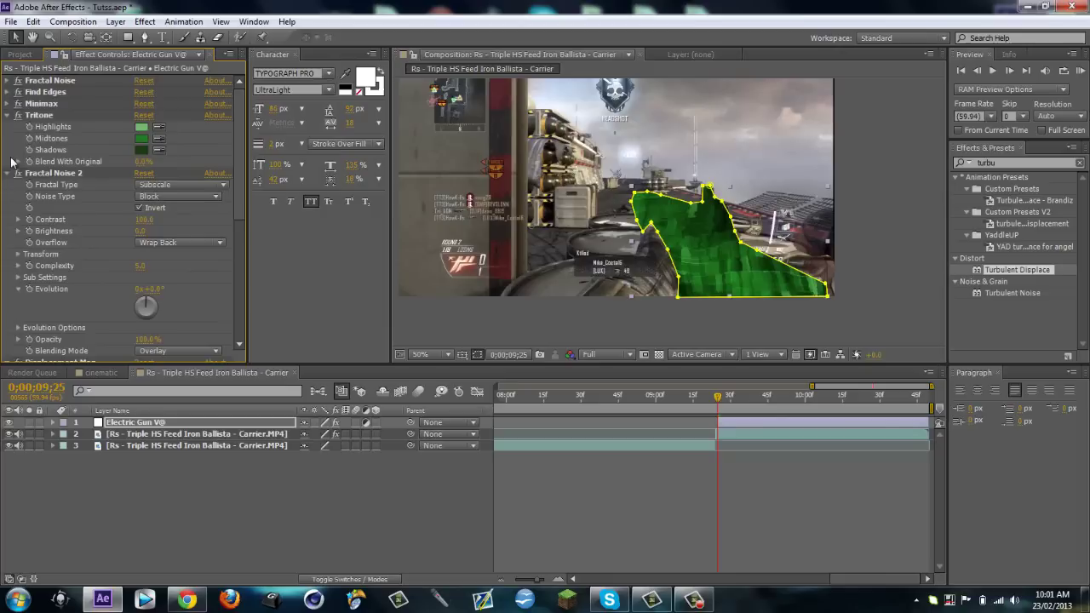
click(8, 173)
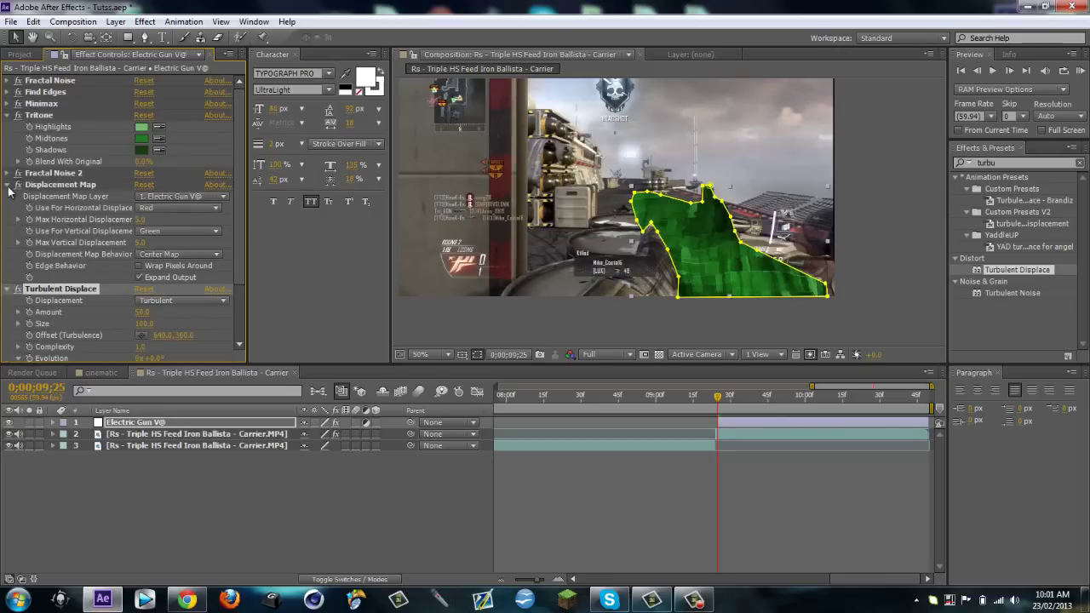
scroll(4, 192, down, 1)
Keyframe Max Horizontal/Vertical Displacement and Amount, and raise turbulence Size to 164.
click(29, 189)
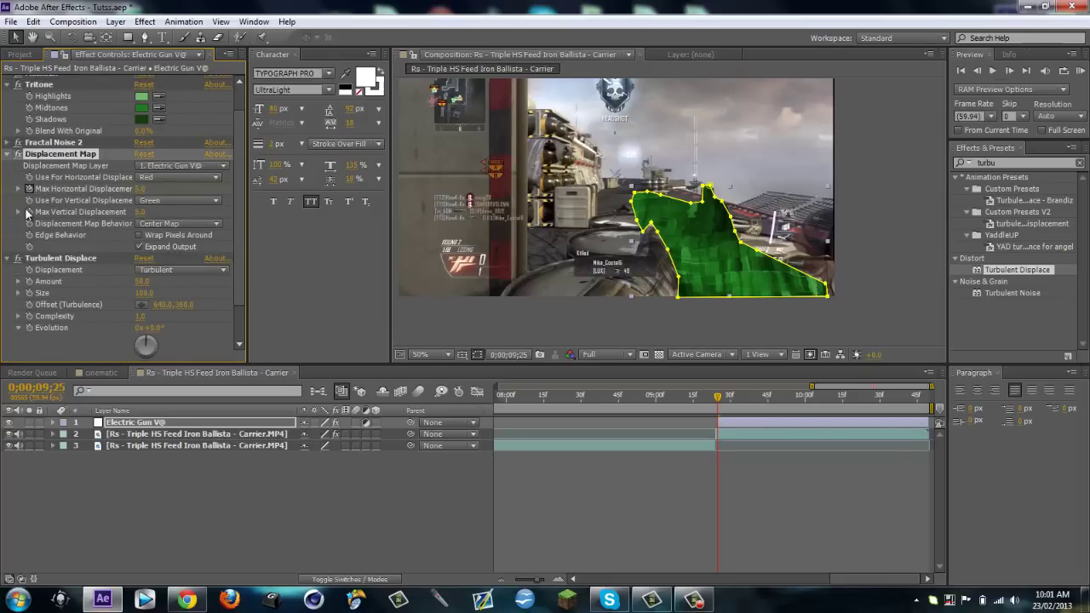
click(29, 212)
click(29, 281)
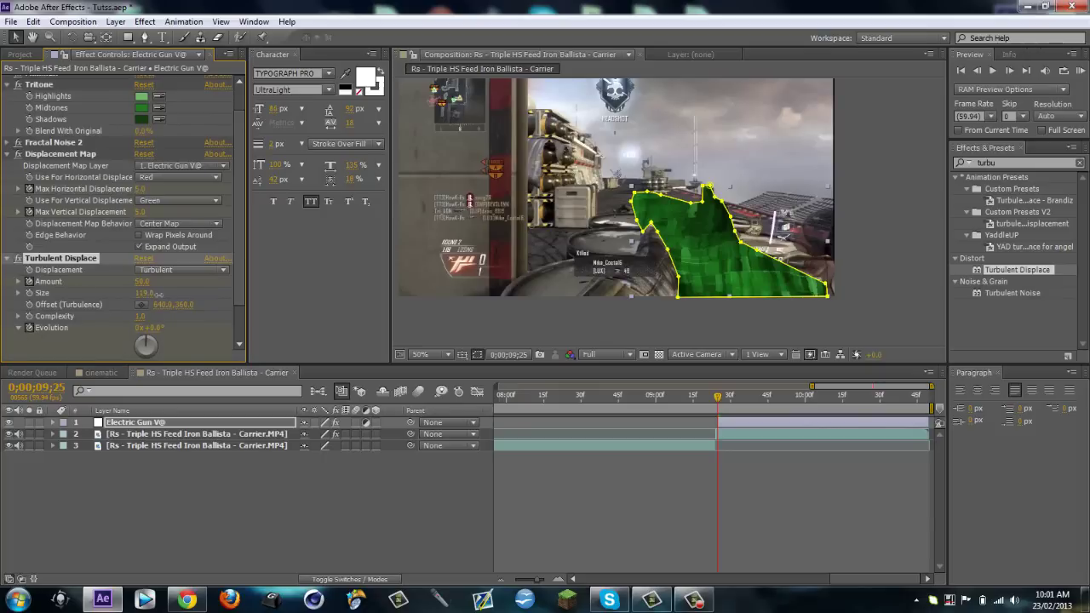
drag(158, 293, 188, 298)
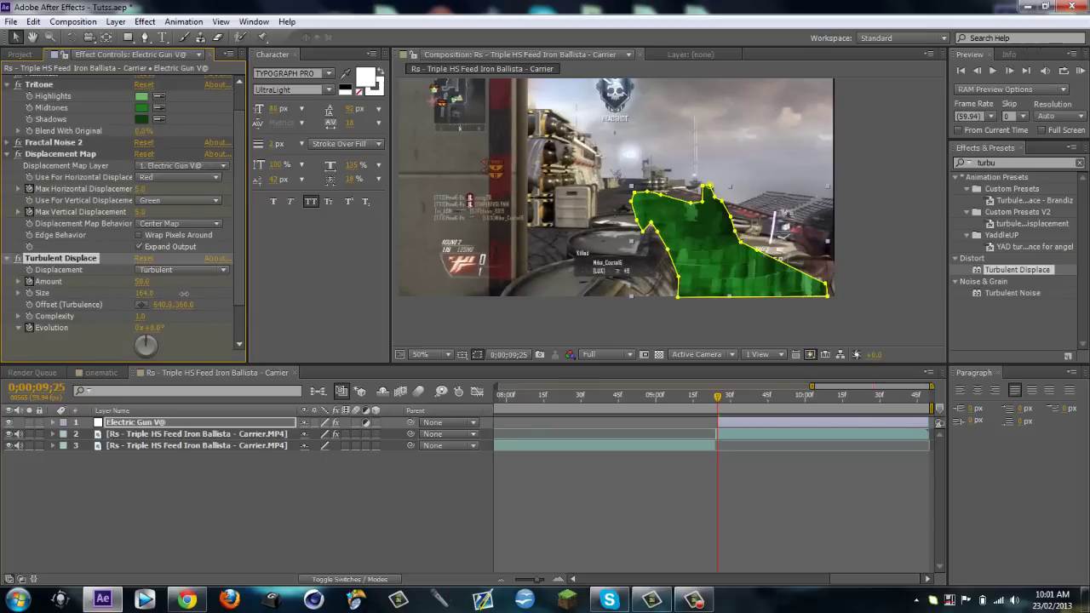
Collapse the Turbulent Displace and Displacement Map settings, leaving Tritone colours visible.
click(9, 259)
click(9, 183)
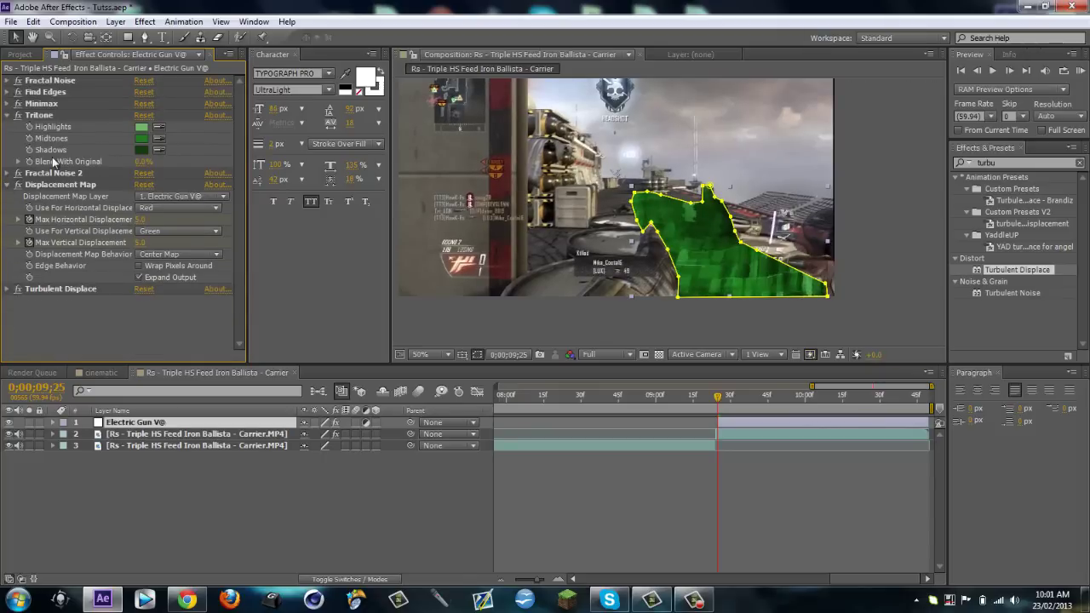
click(10, 182)
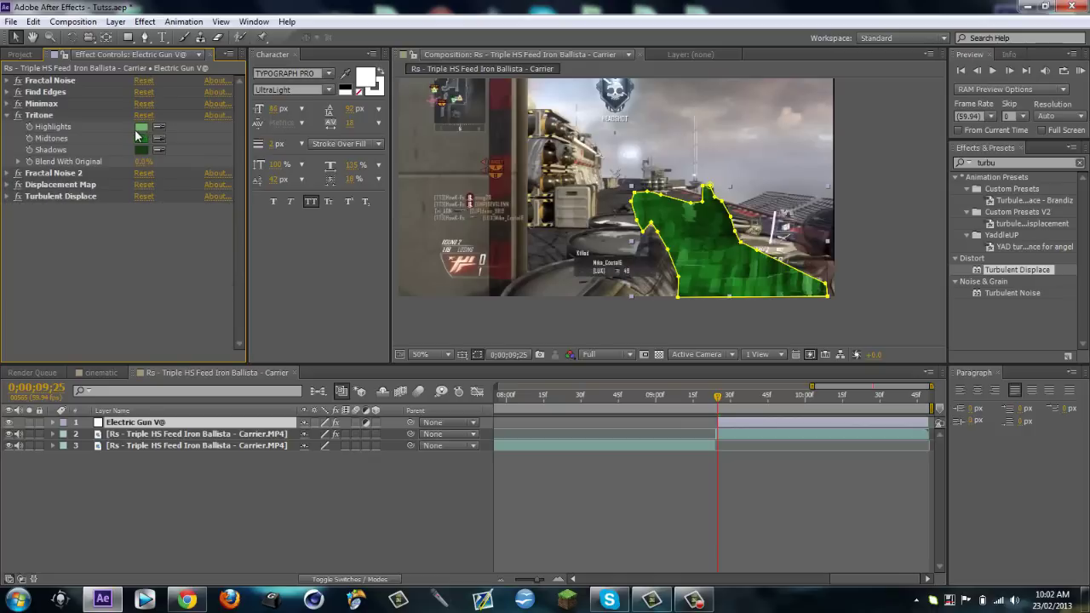
click(141, 137)
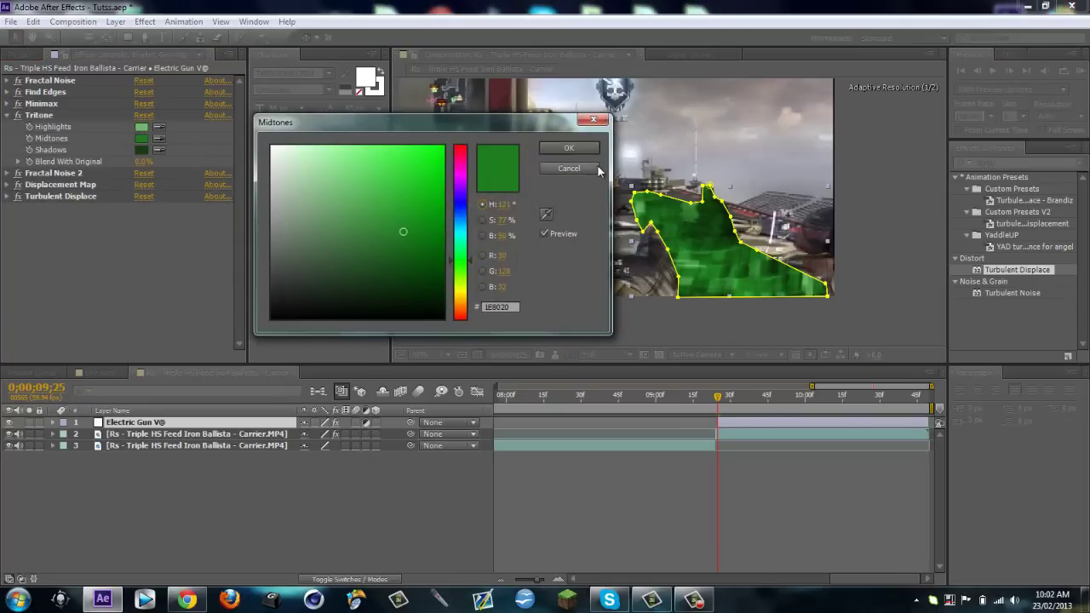
click(591, 170)
Shift the Tritone highlights, midtones and shadows hues from green to cyan.
click(142, 126)
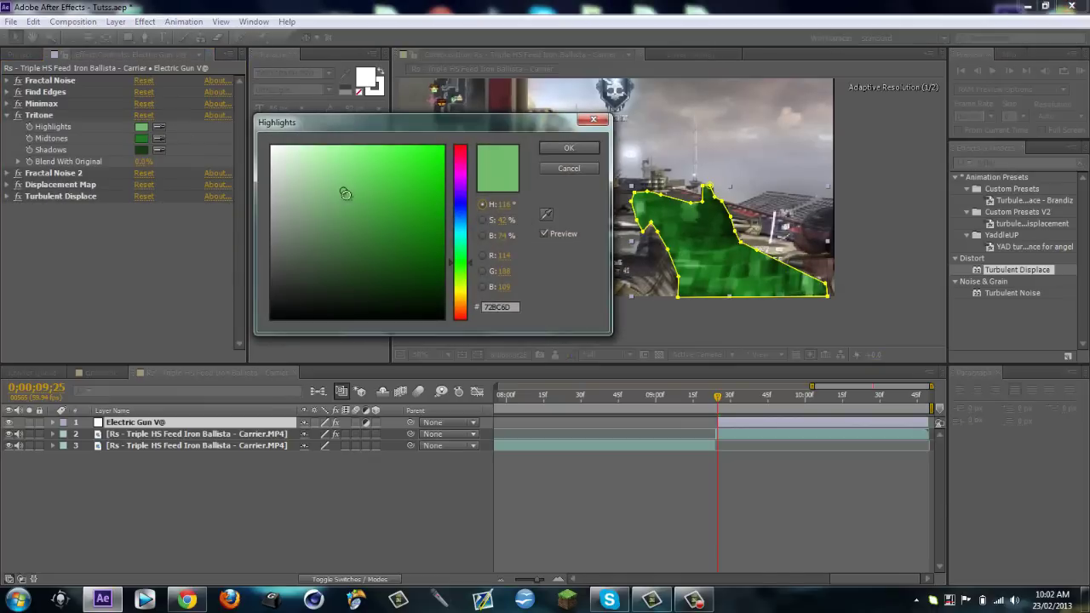
drag(465, 255, 474, 238)
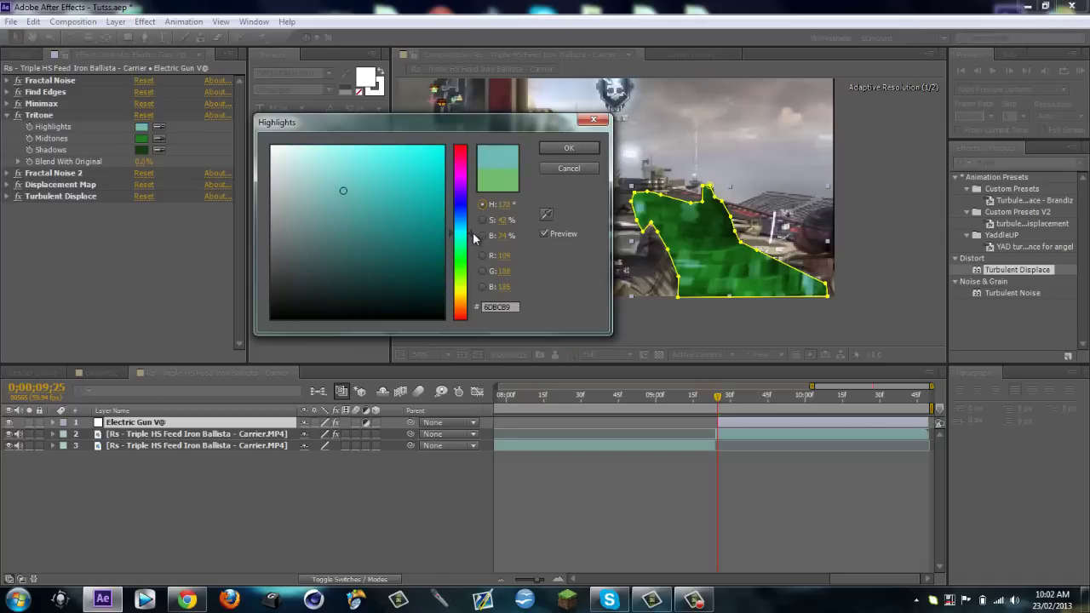
click(570, 147)
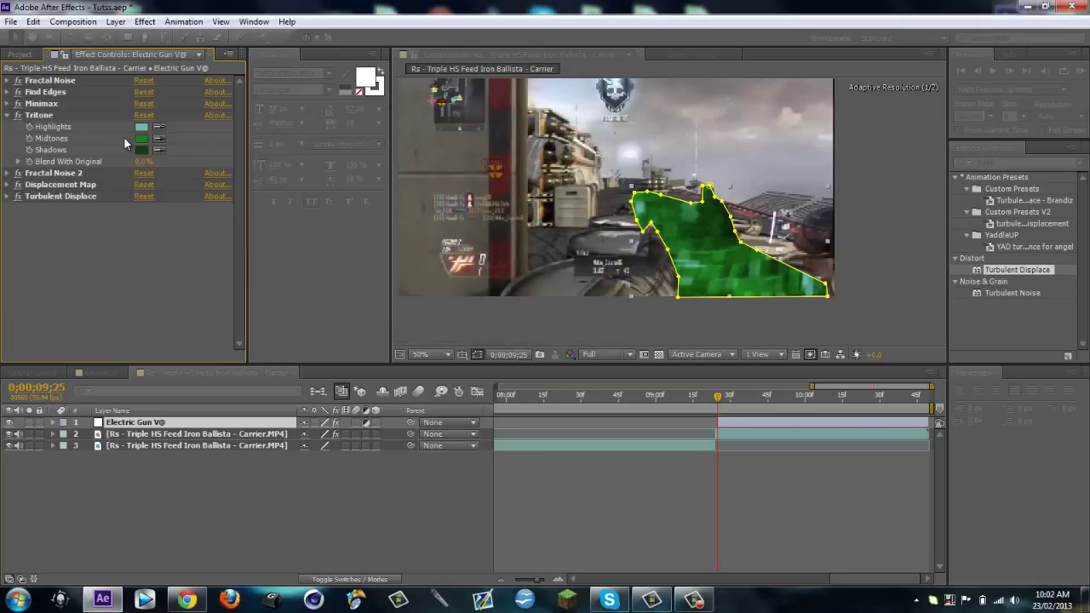
click(141, 138)
drag(460, 247, 465, 235)
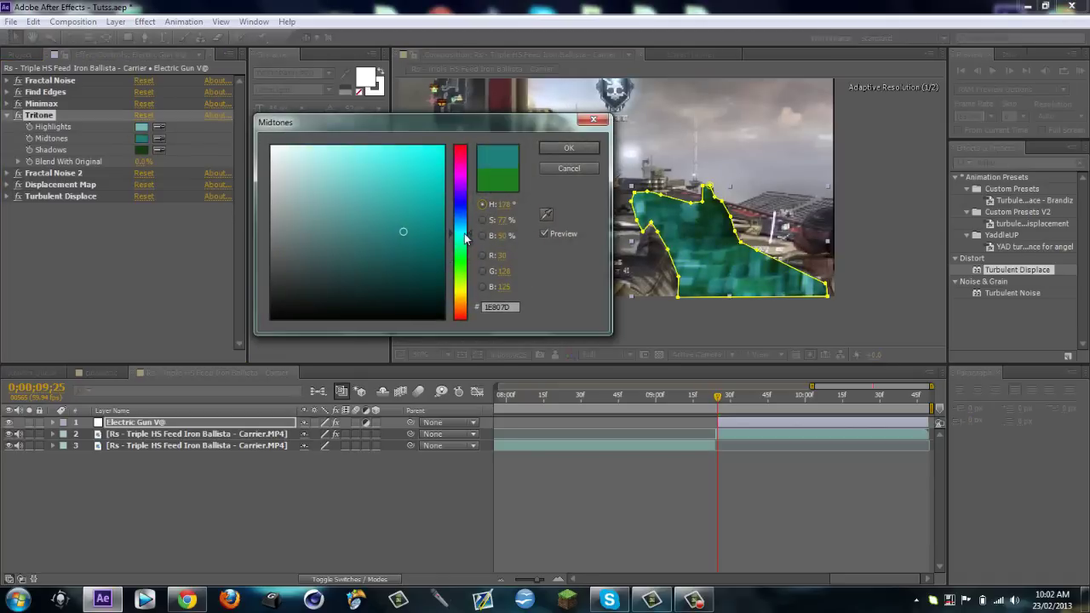
click(546, 150)
click(141, 149)
drag(468, 255, 465, 235)
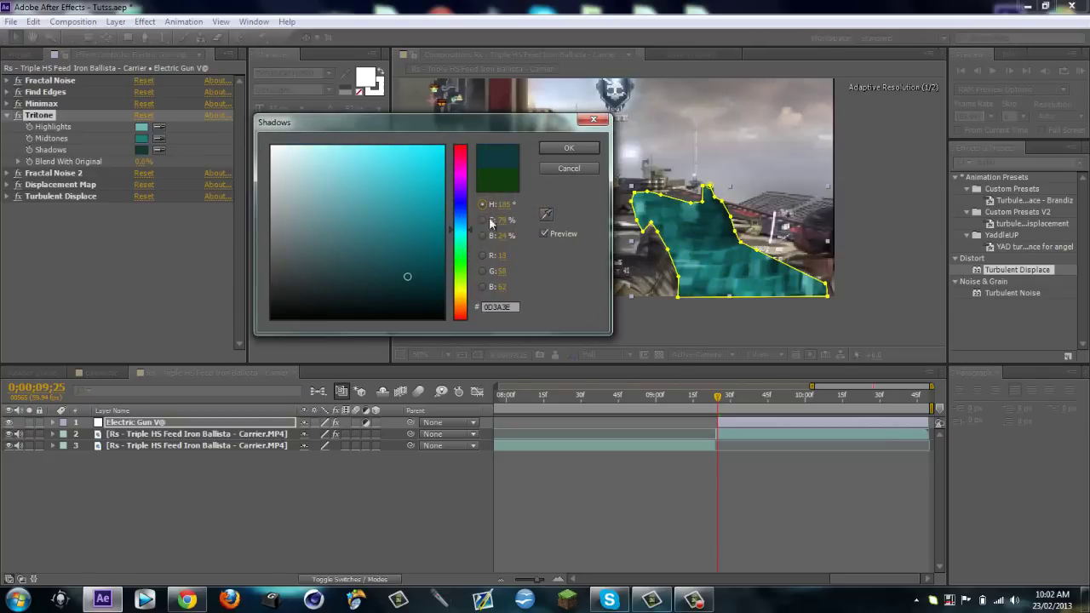
click(568, 148)
click(325, 487)
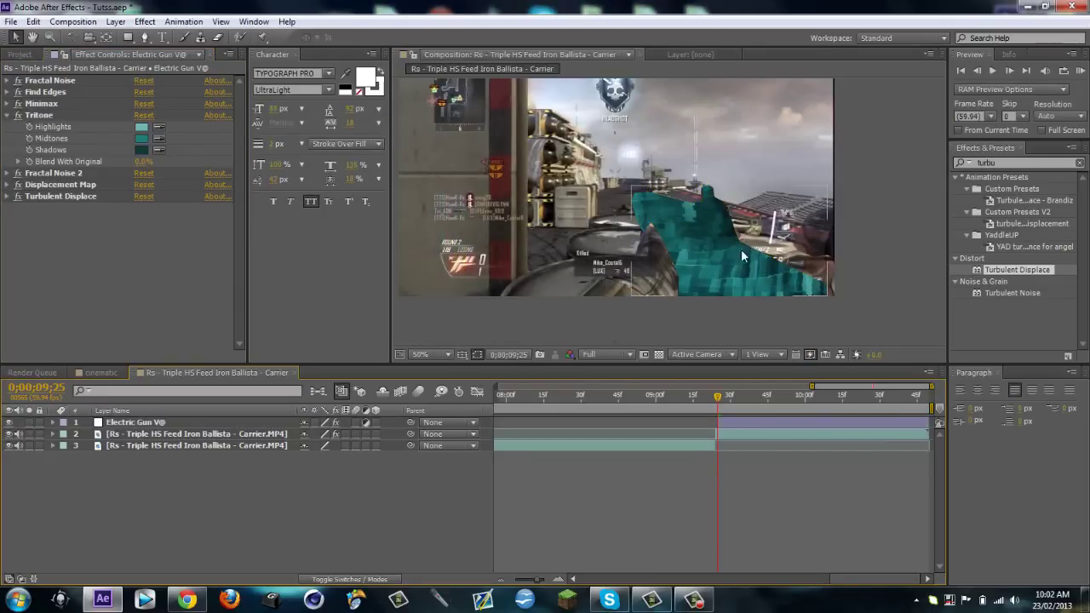
Set the Electric Gun V@ mask feather to 25 pixels.
click(734, 418)
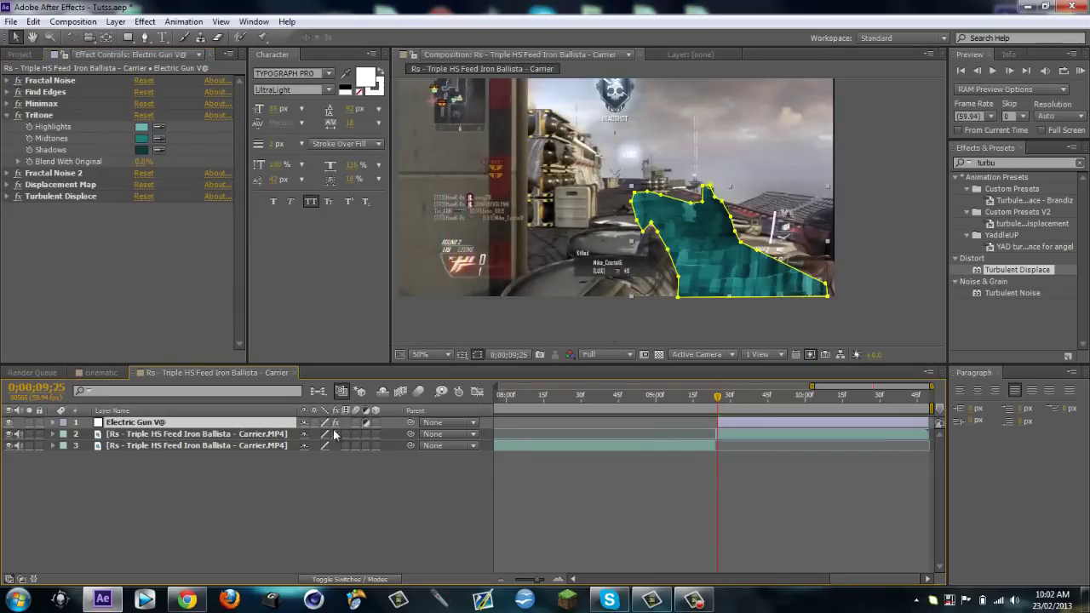
key(f)
text(25)
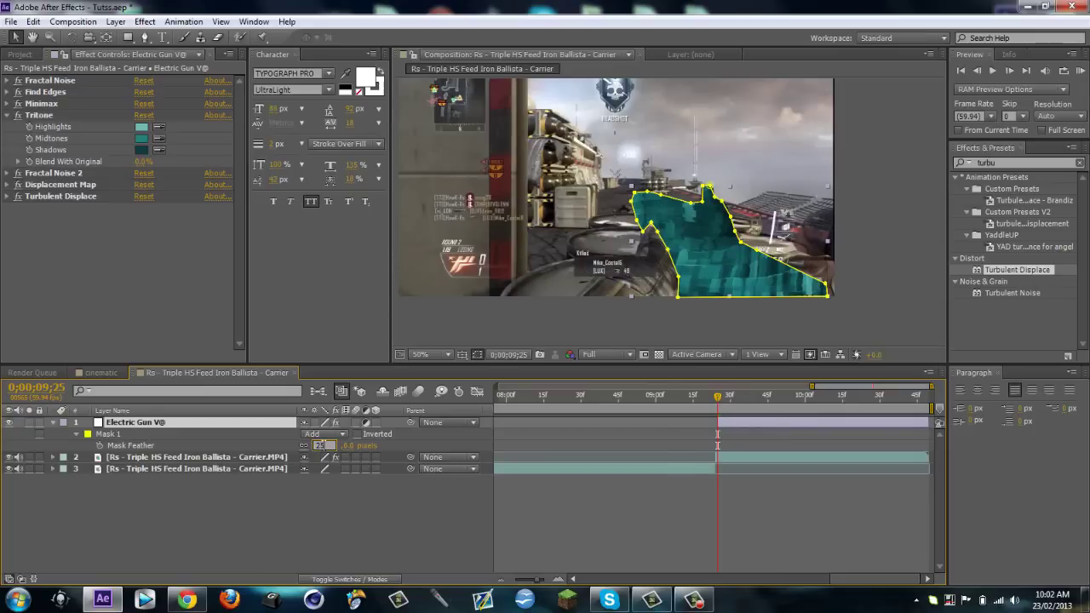
key(Return)
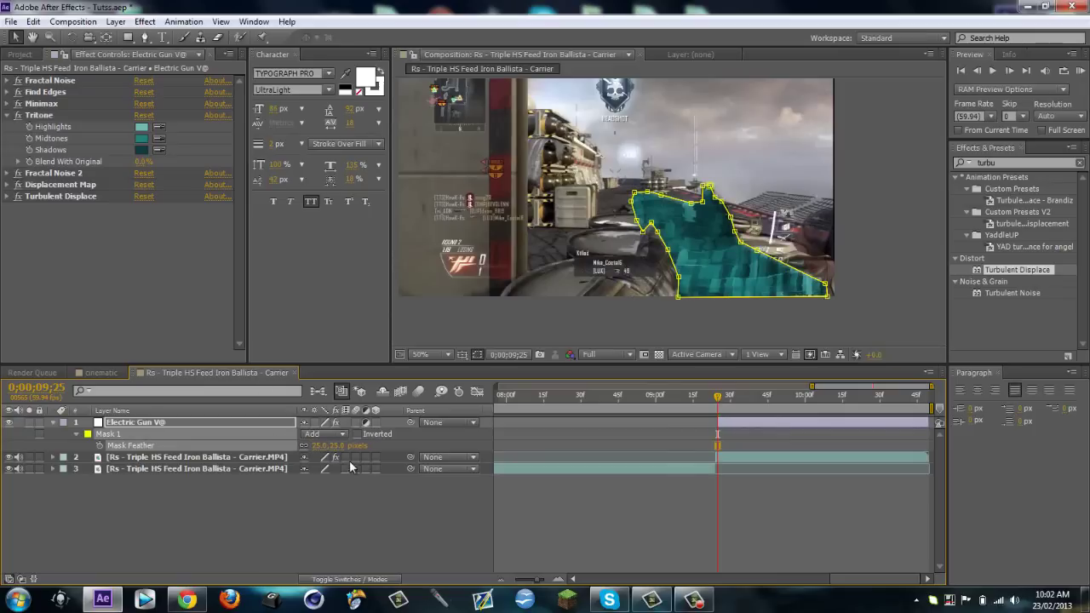
Switch Electric Gun V@'s blending mode to Add and check the result.
key(F4)
click(326, 422)
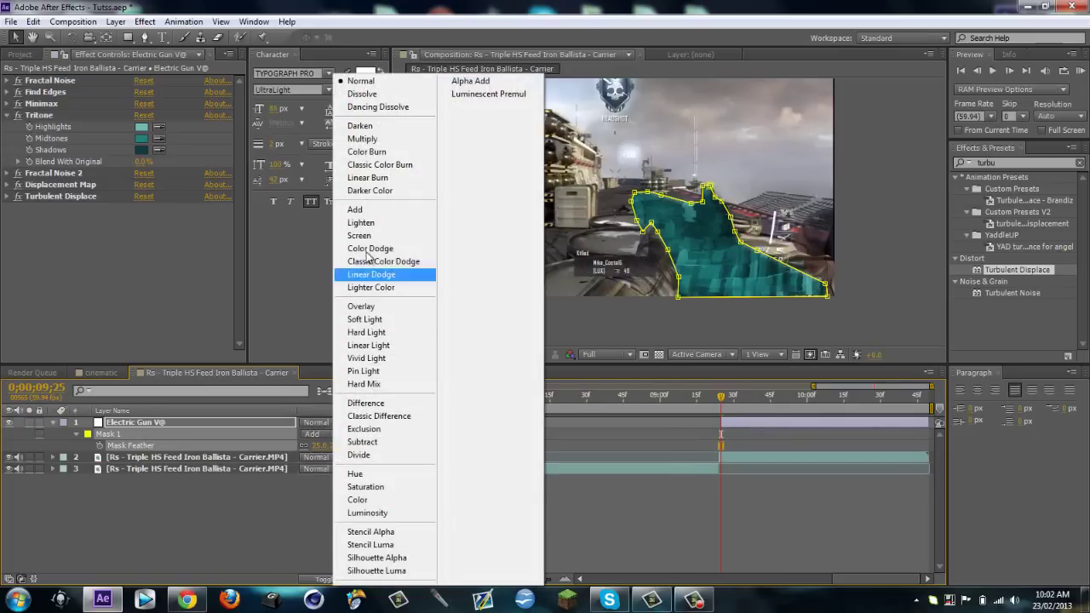
click(375, 209)
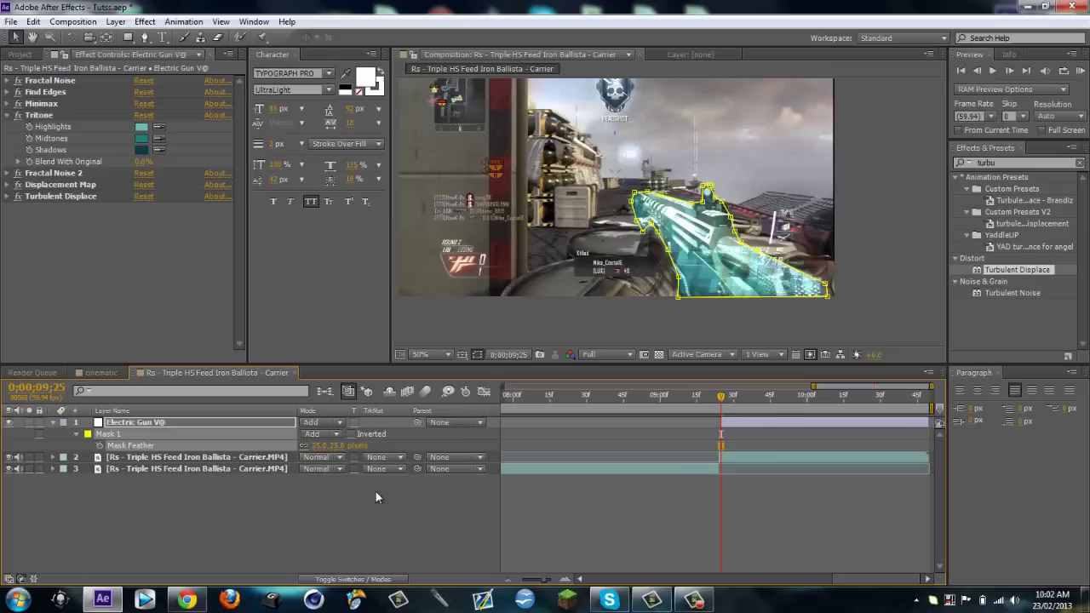
click(722, 307)
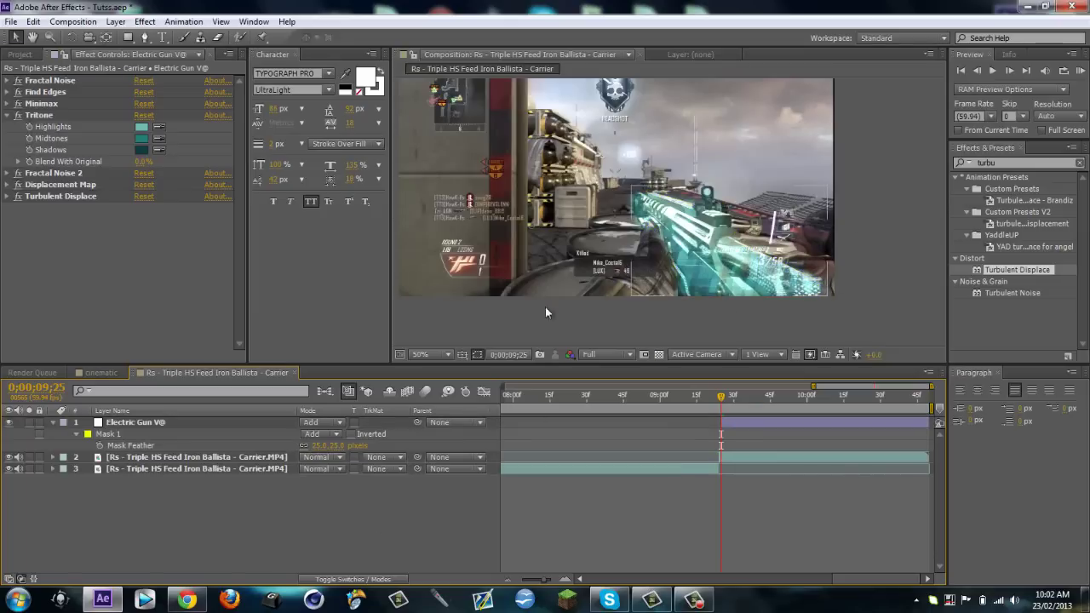
click(53, 422)
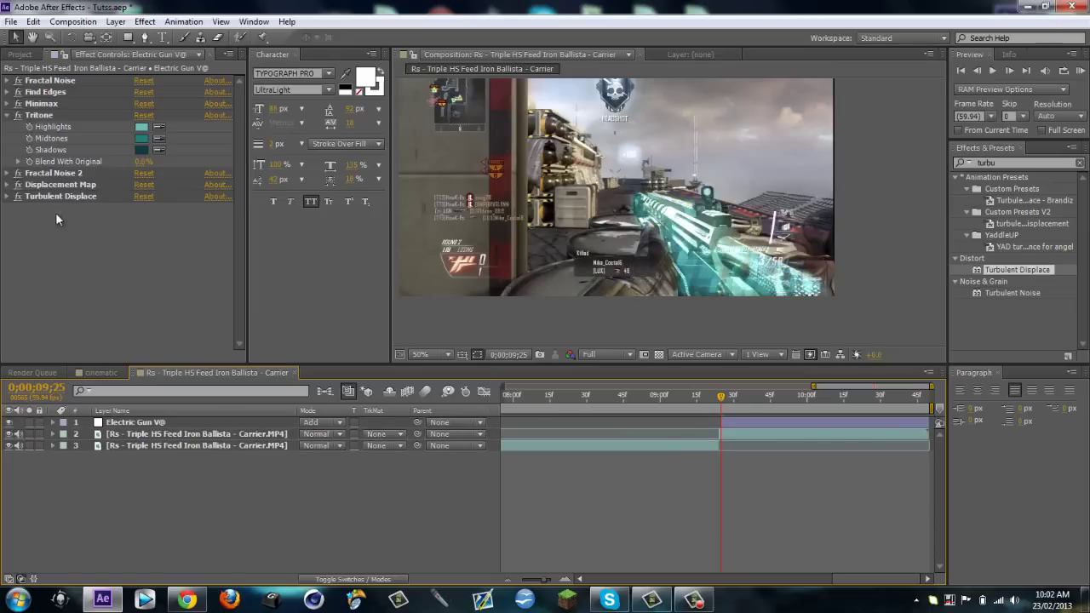
Show Electric Gun V@'s mask path and step ten frames ahead to check it.
click(746, 421)
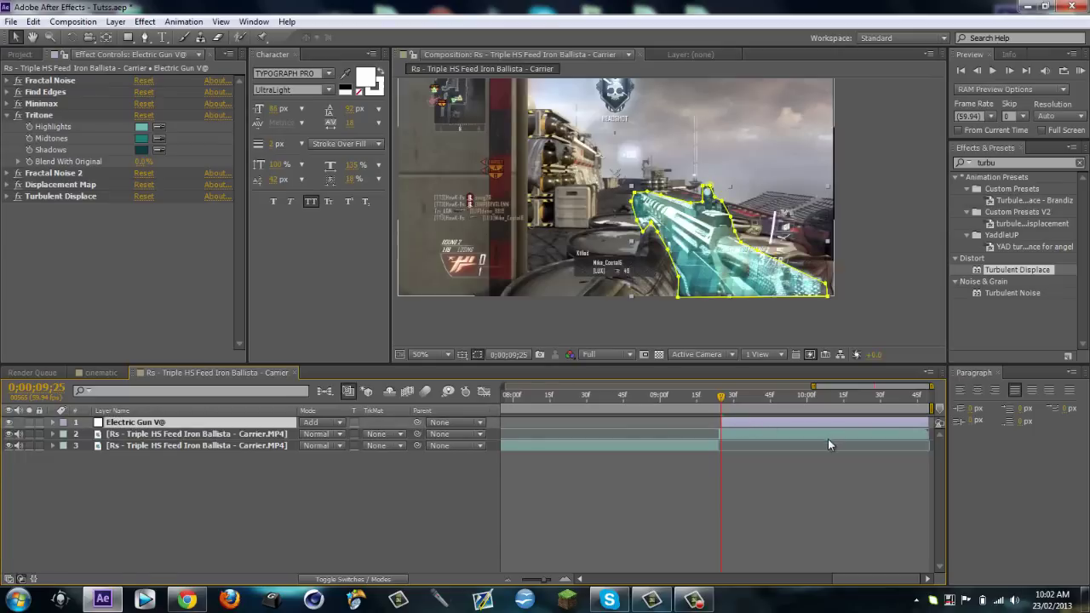
key(u)
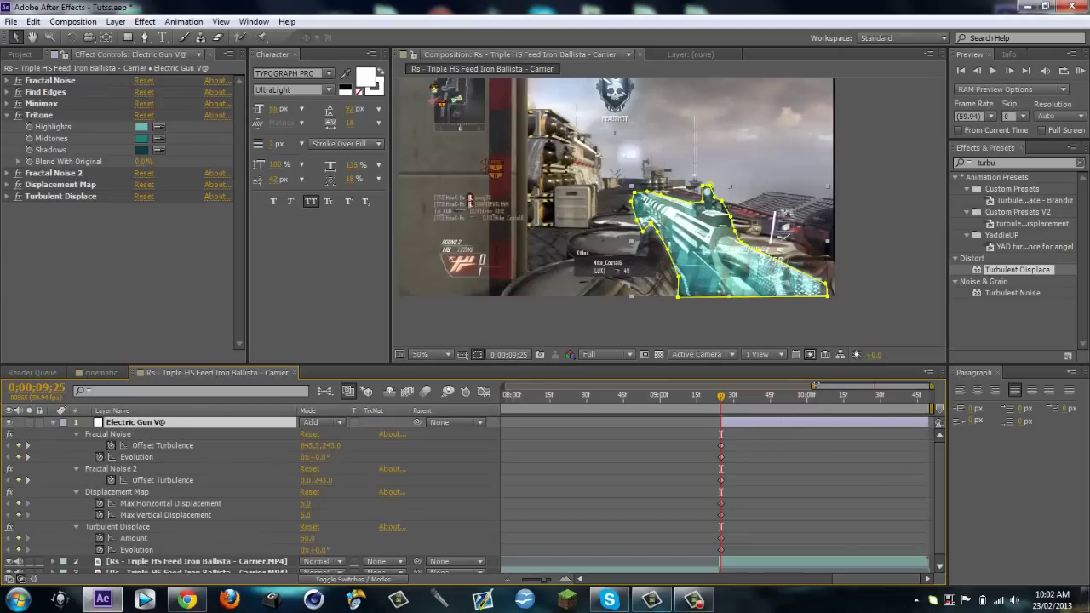
key(u)
key(m)
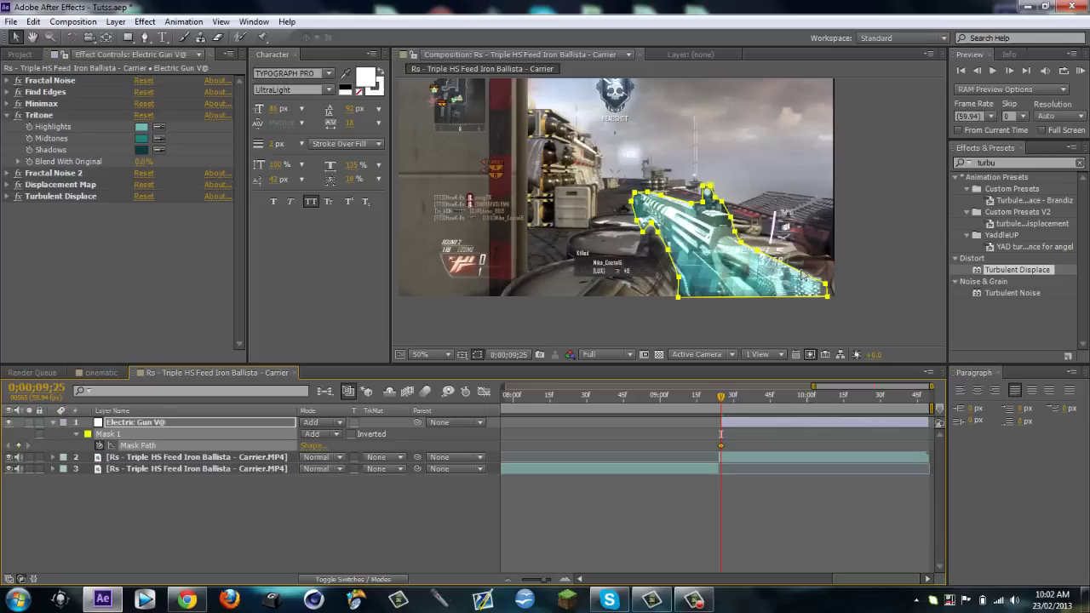
key(shift+Page_Down)
key(h)
key(period)
key(comma)
key(v)
Reveal all keyframed properties and move the playhead to 0;00;10;15.
click(394, 504)
click(166, 424)
key(u)
key(u)
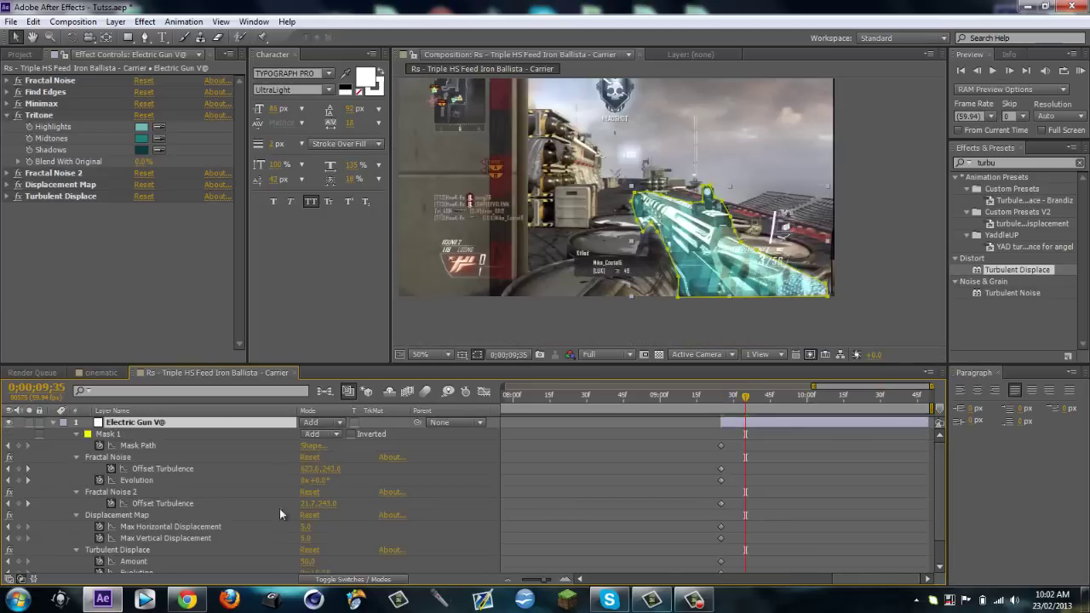
scroll(238, 498, down, 2)
scroll(583, 480, up, 2)
key(j)
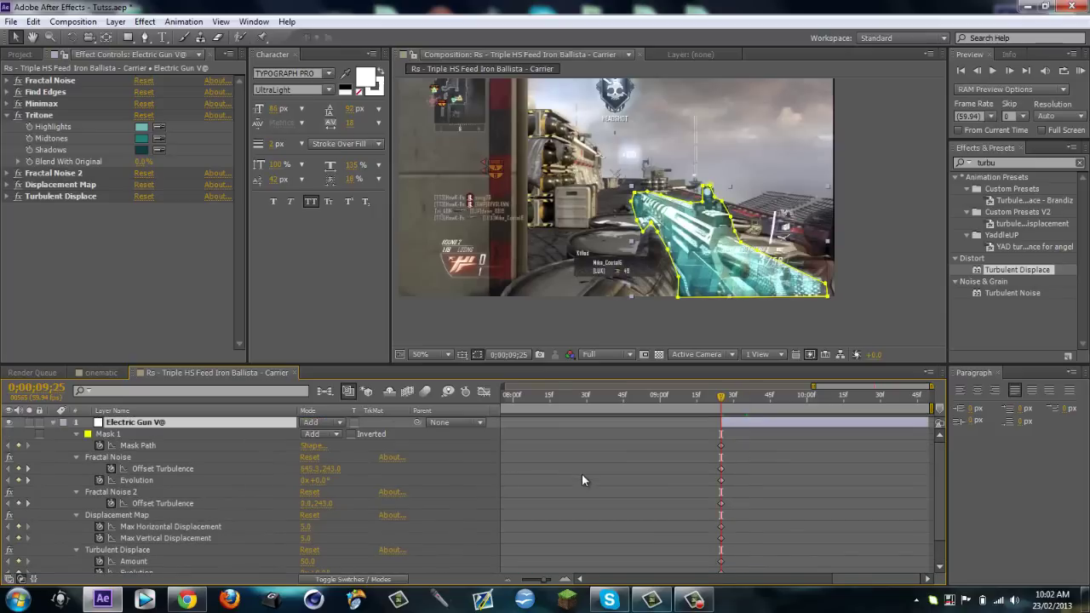
key(shift+Page_Down)
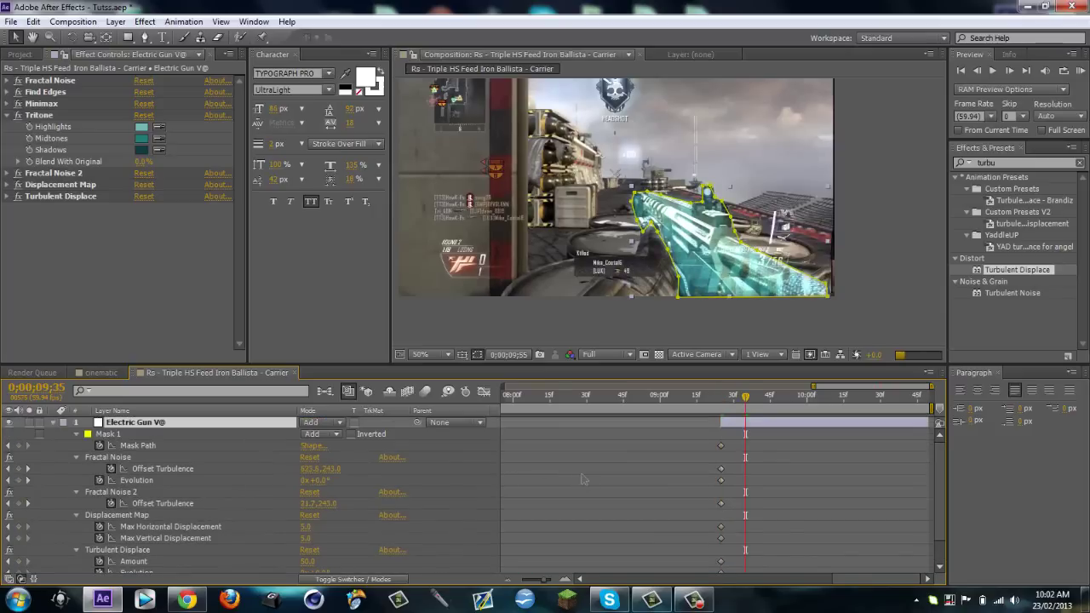
key(shift+Page_Down)
key(shift+Page_Down)
key(shift+Page_Down)
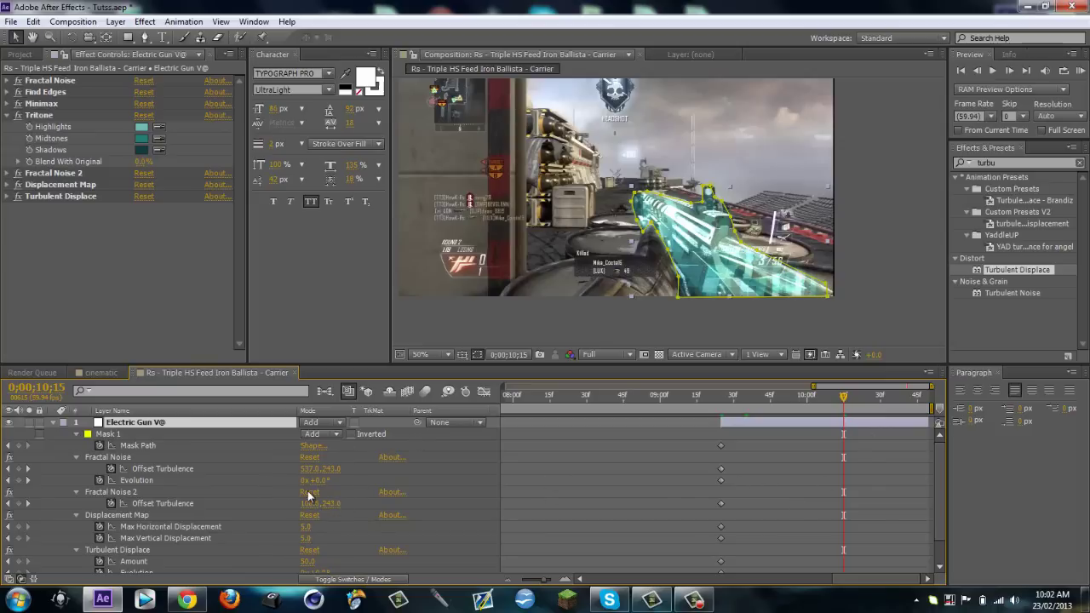
Set Max Horizontal and Vertical Displacement to 50 at this frame.
click(77, 468)
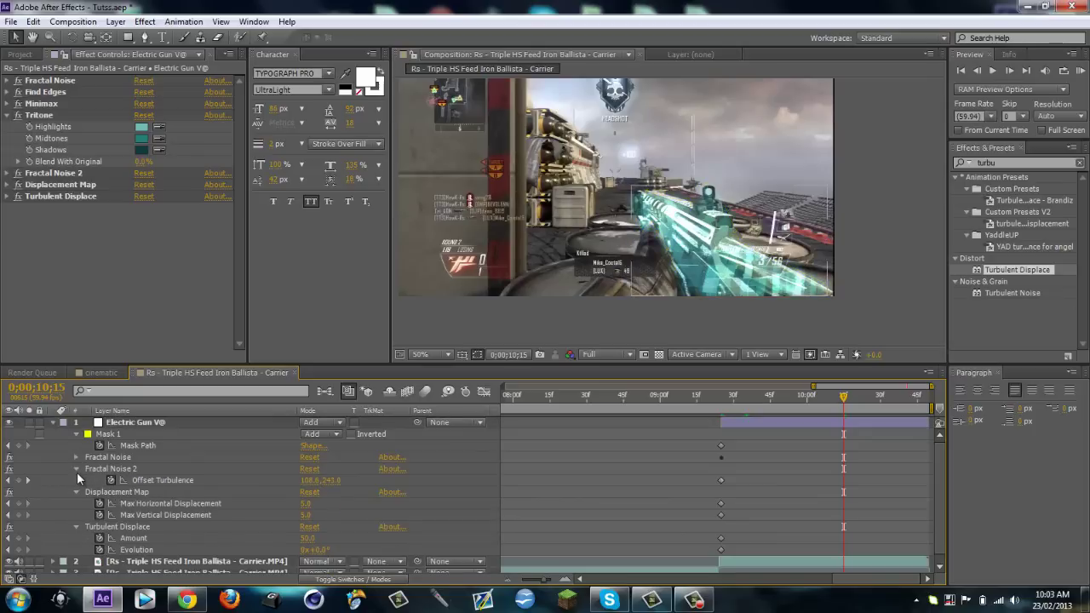
click(76, 469)
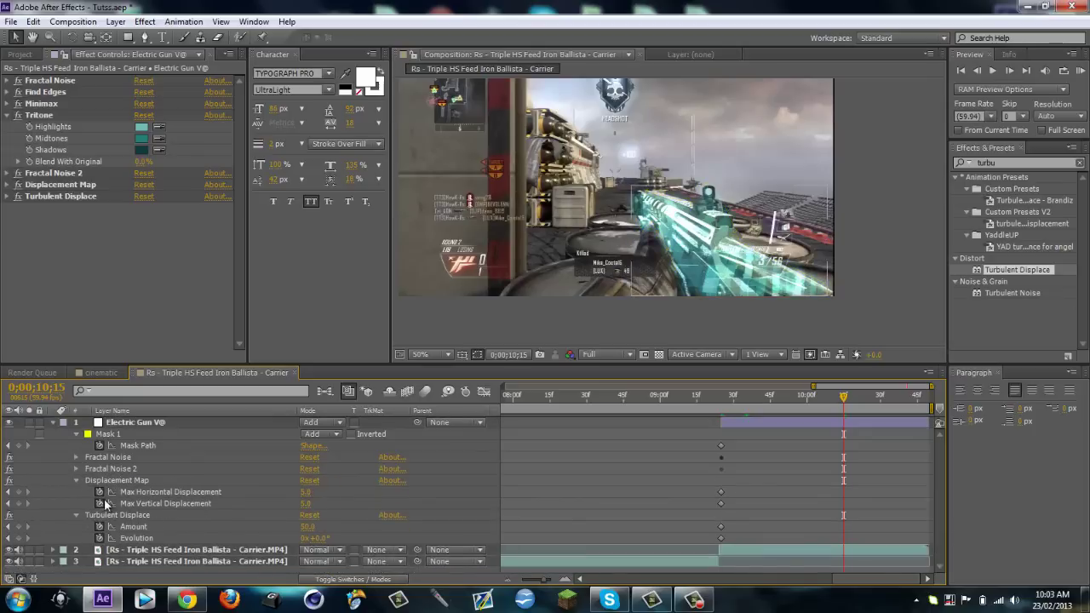
click(307, 494)
click(305, 503)
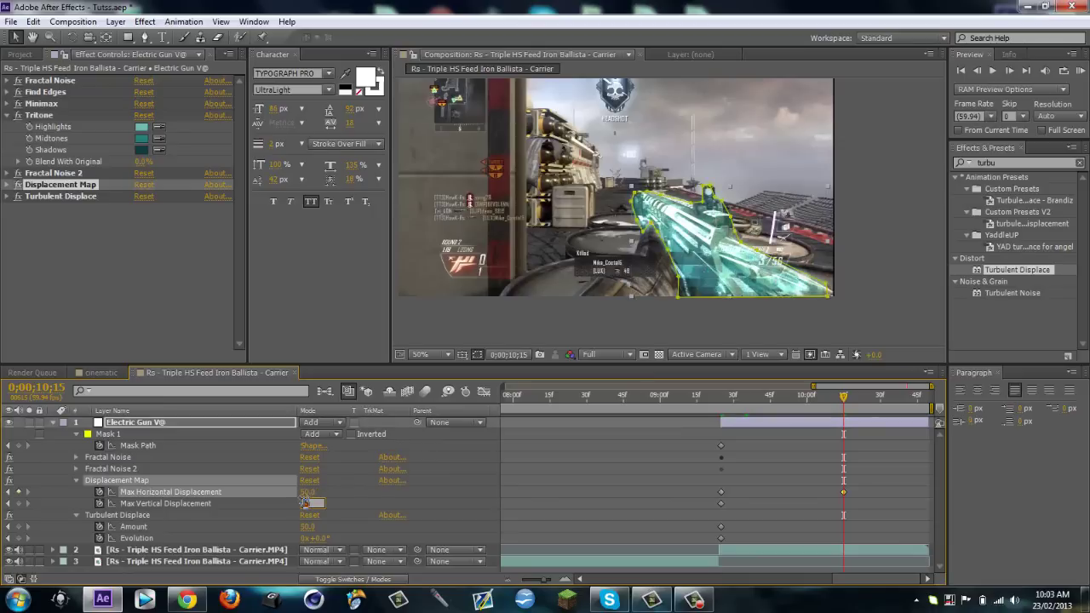
key(Return)
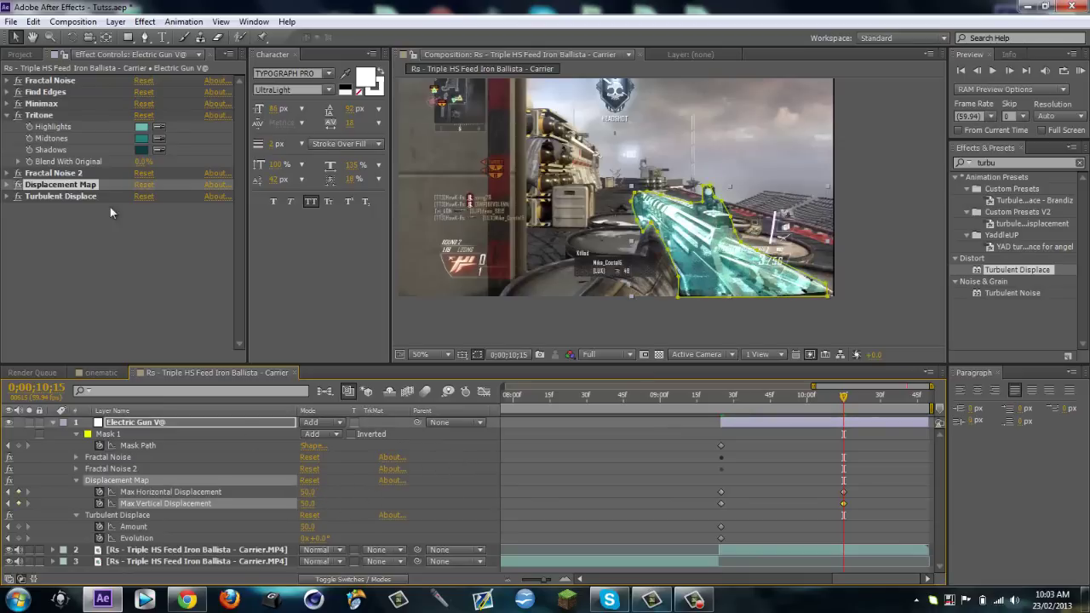
Expand Displacement Map and leave Wrap Pixels Around checked.
click(9, 185)
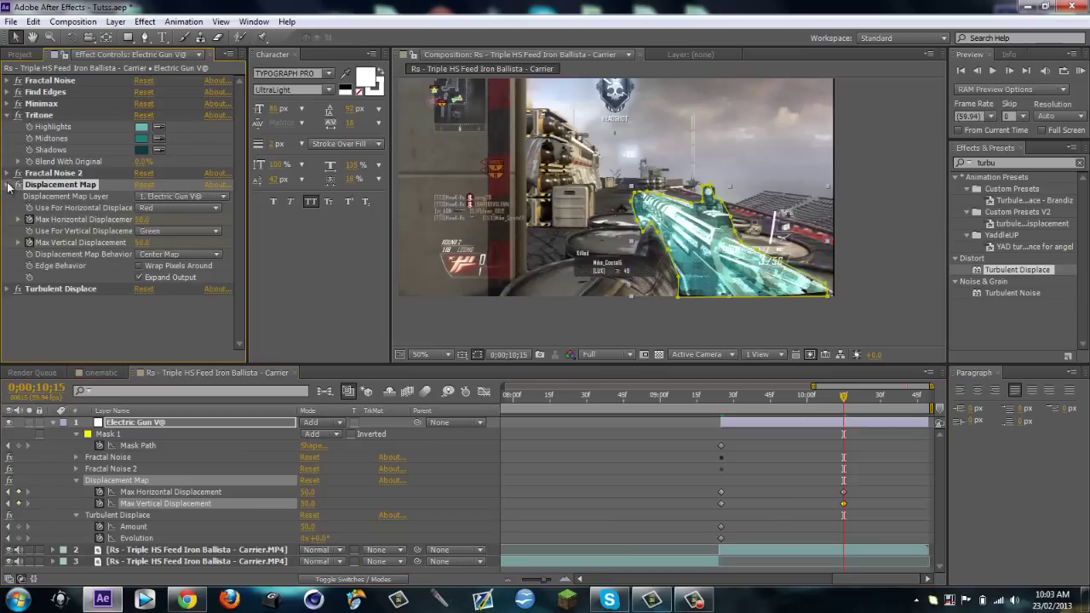
click(139, 265)
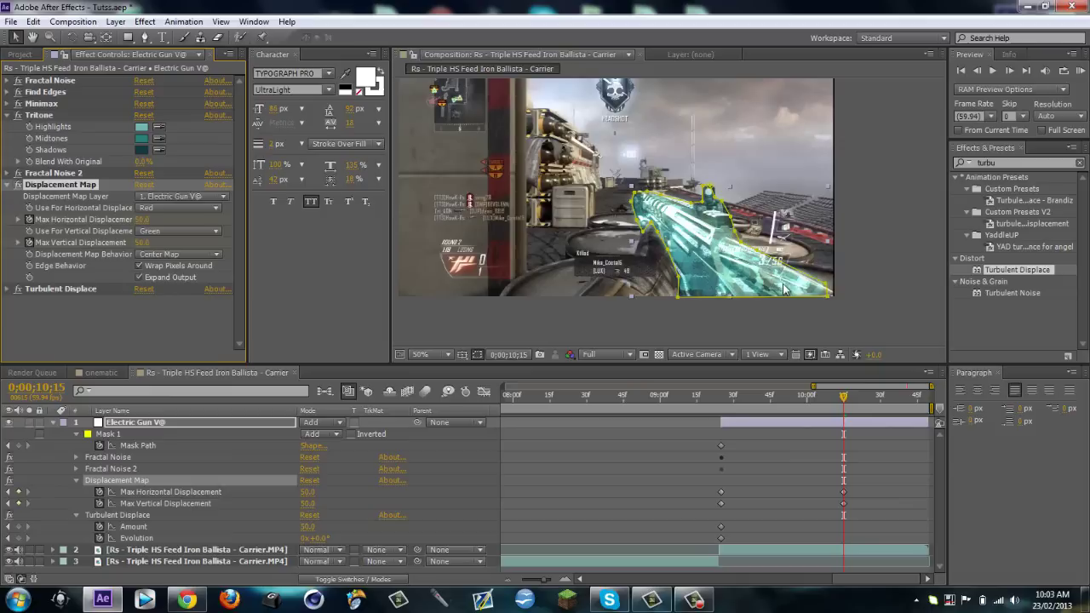
click(138, 267)
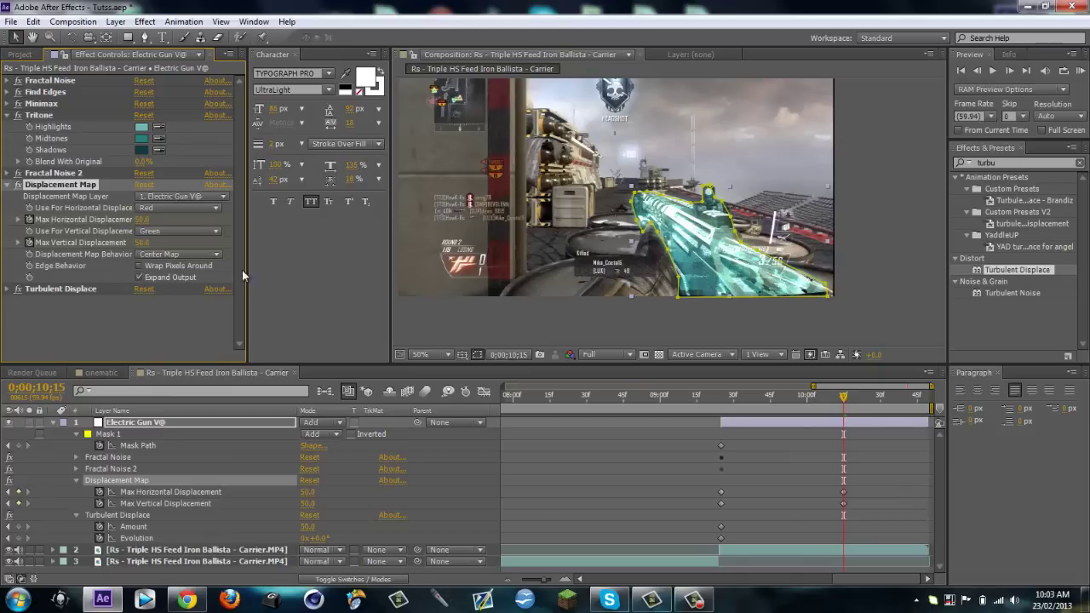
click(139, 266)
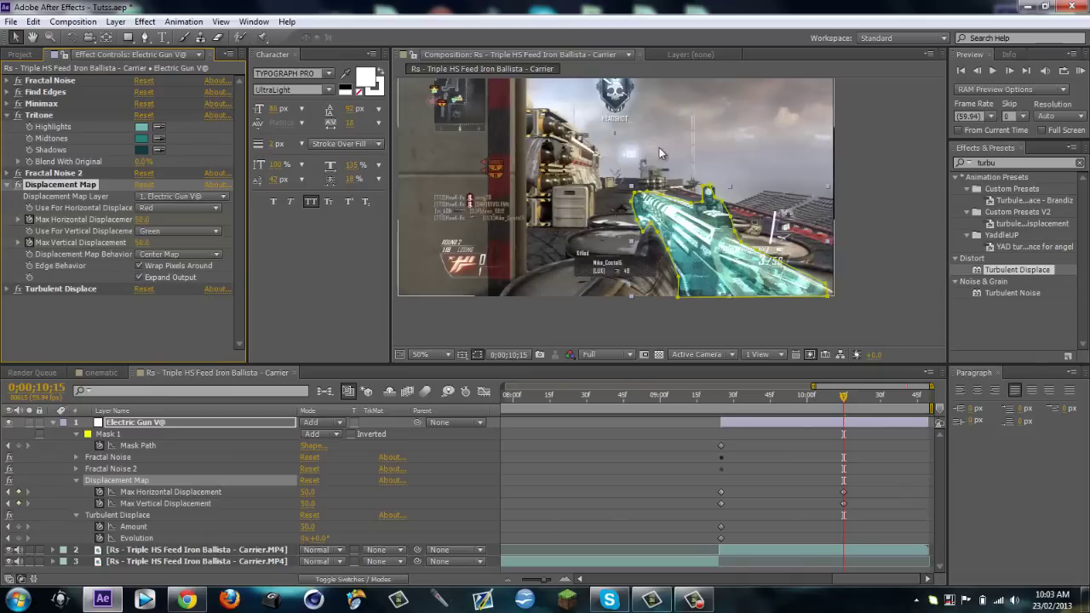
click(7, 189)
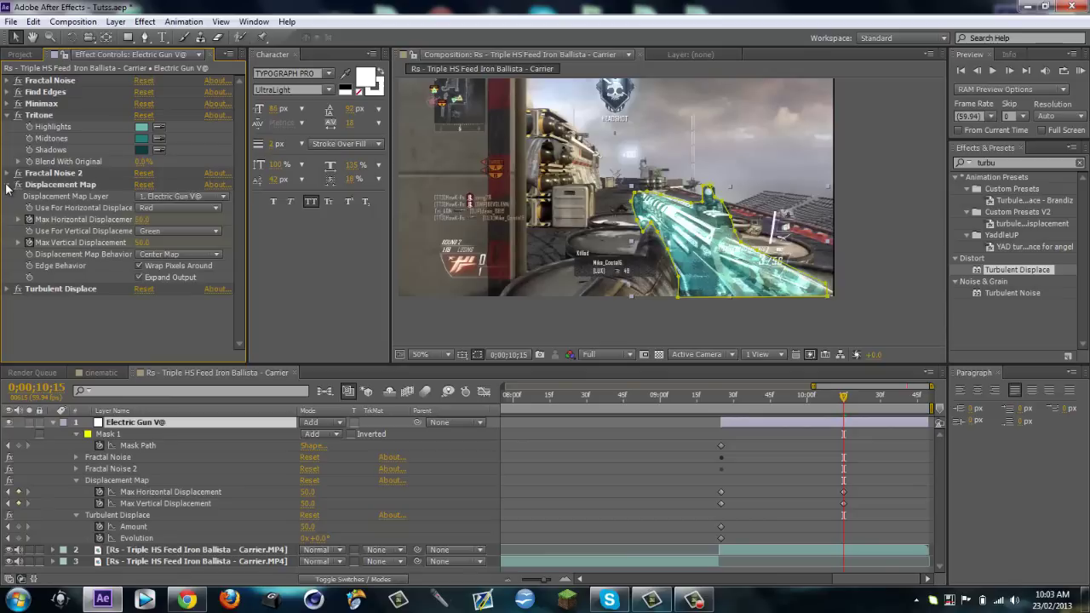
click(8, 115)
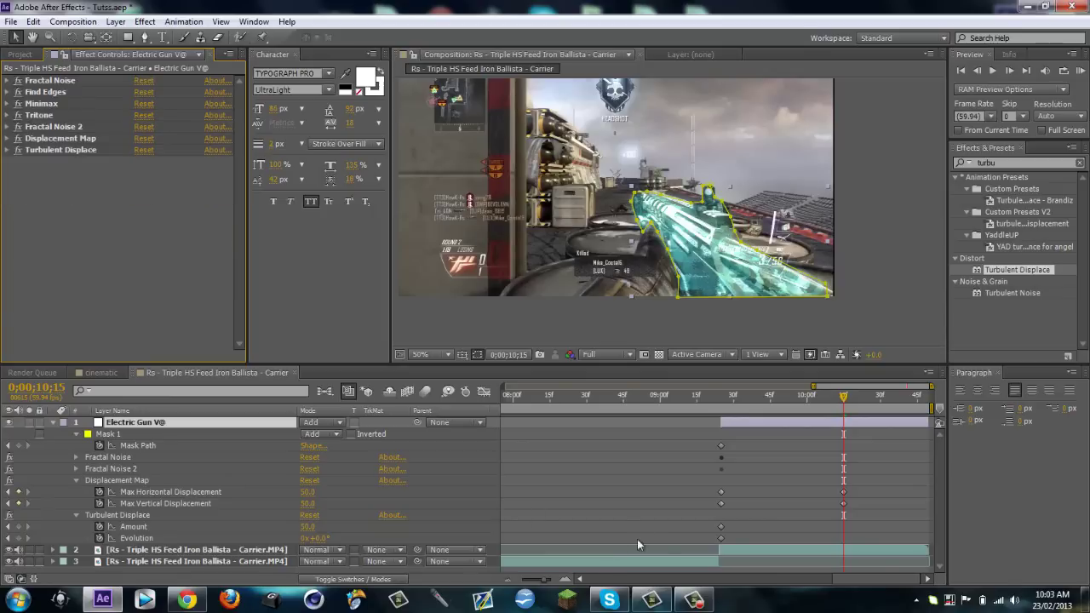
Set Turbulent Displace Amount to 25 and Evolution to one revolution.
click(308, 526)
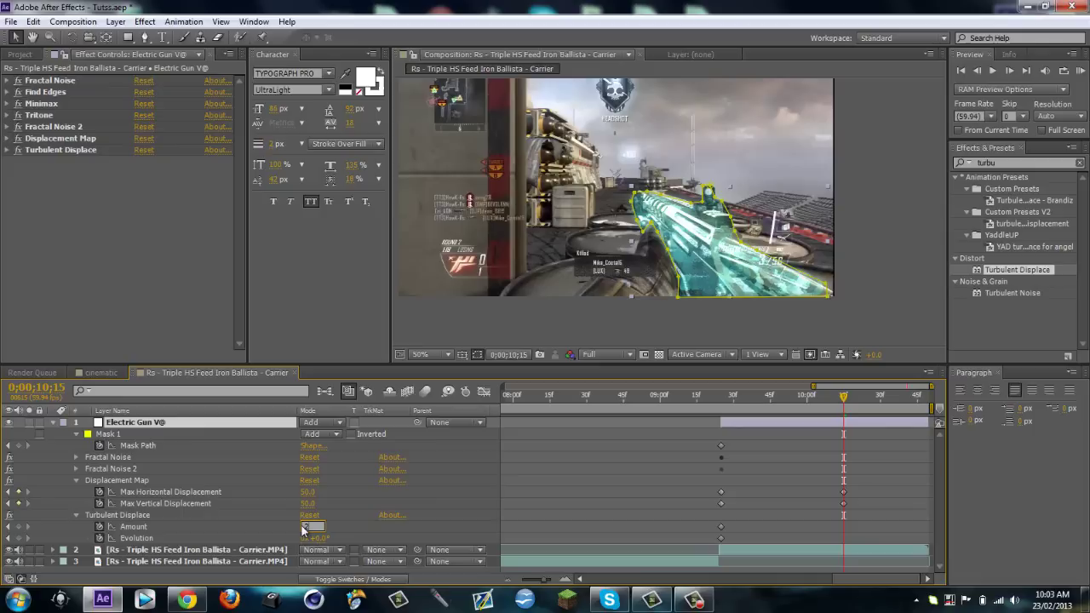
key(Return)
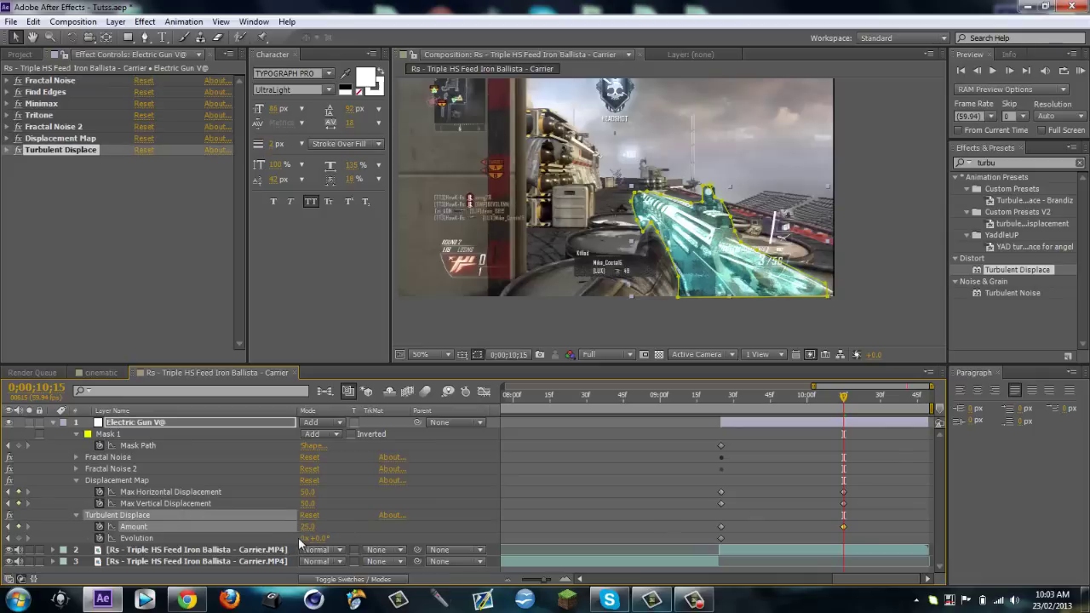
click(308, 538)
text(1)
key(Return)
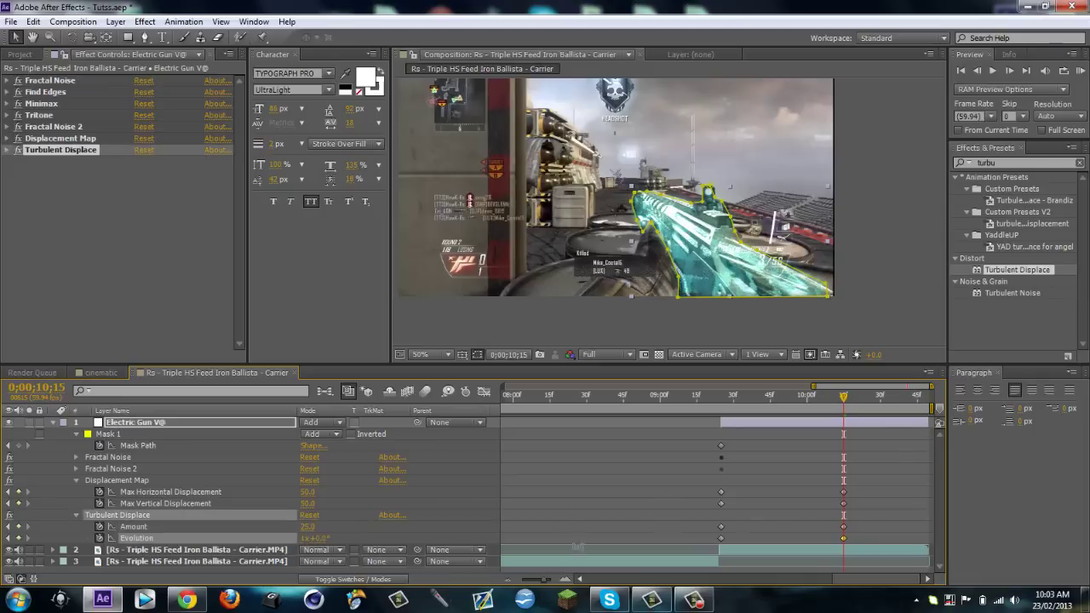
key(u)
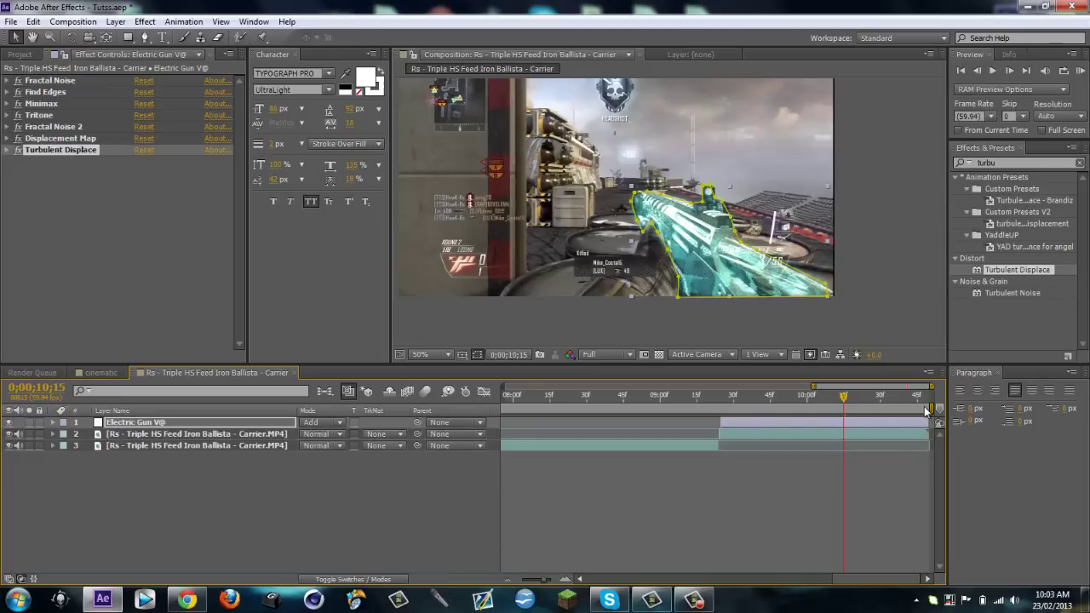
mouse_move(845, 400)
mouse_down()
mouse_move(734, 401)
mouse_move(764, 400)
mouse_up()
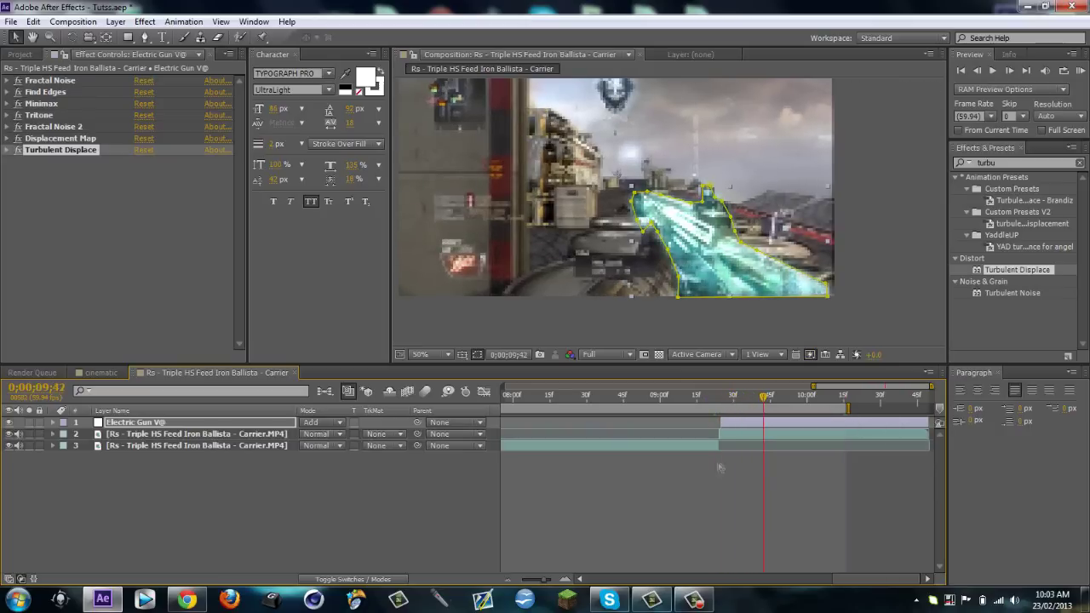
key(F2)
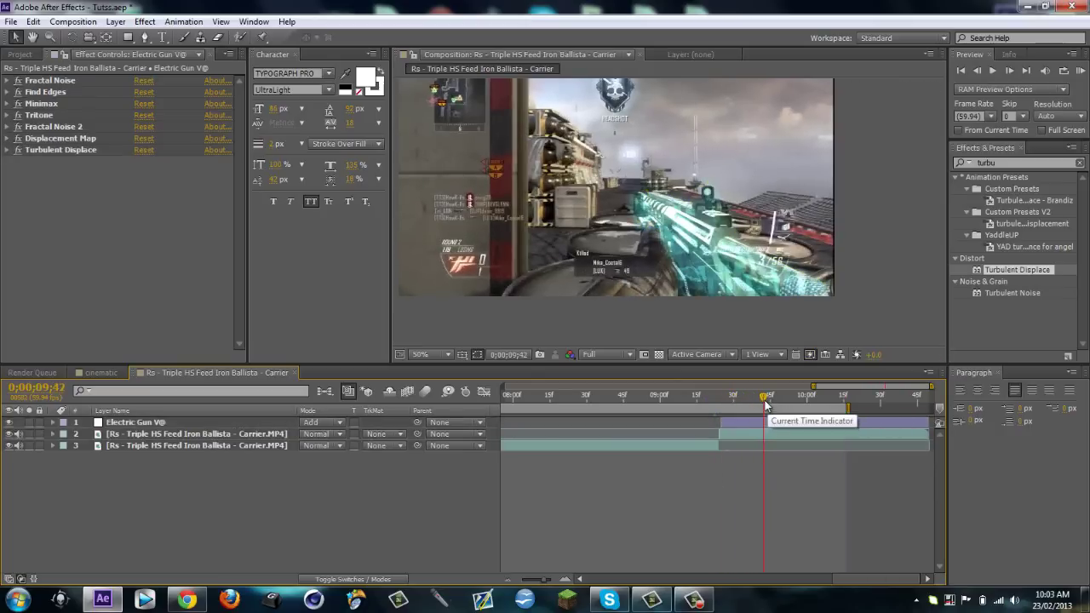
mouse_move(765, 400)
mouse_down()
mouse_move(815, 399)
mouse_move(697, 396)
mouse_move(737, 396)
mouse_up()
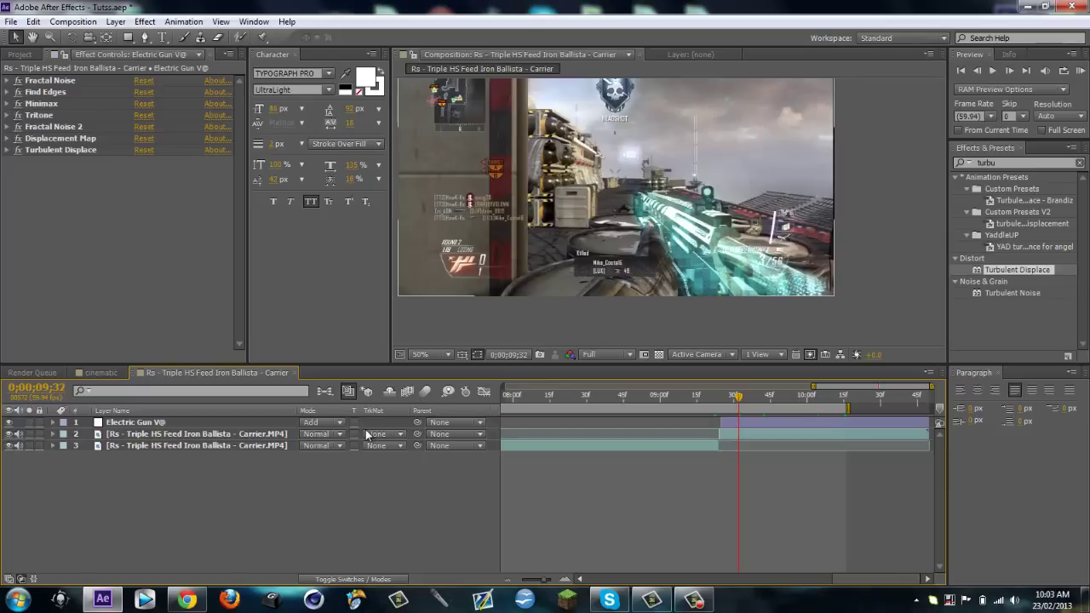
mouse_move(739, 396)
mouse_down()
mouse_move(704, 398)
mouse_move(755, 396)
mouse_up()
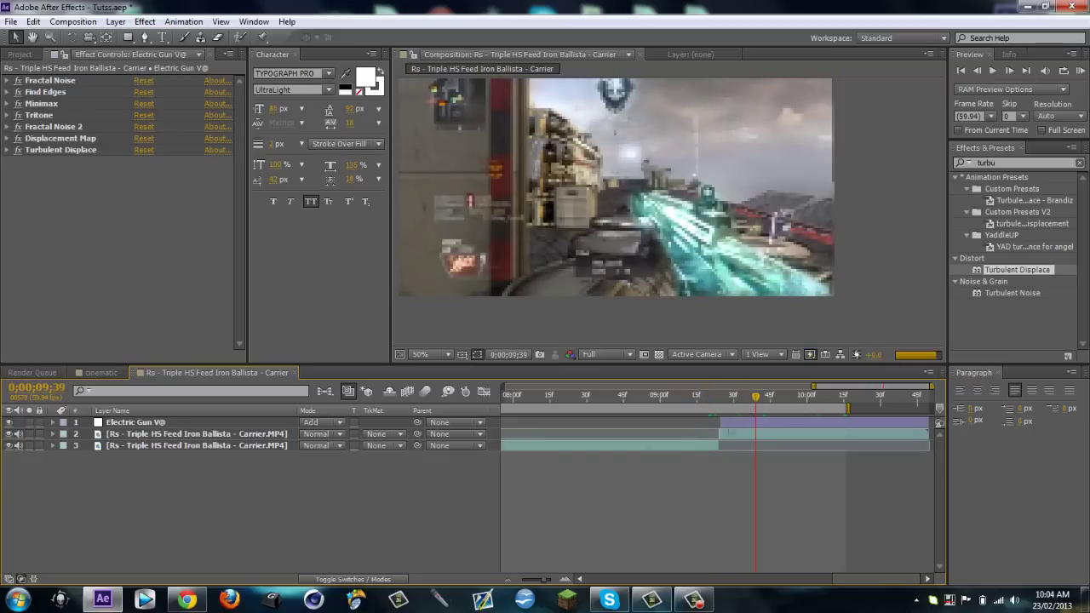
Minimise After Effects and bring up the HawK FNT YouTube channel uploads in Chrome.
click(103, 599)
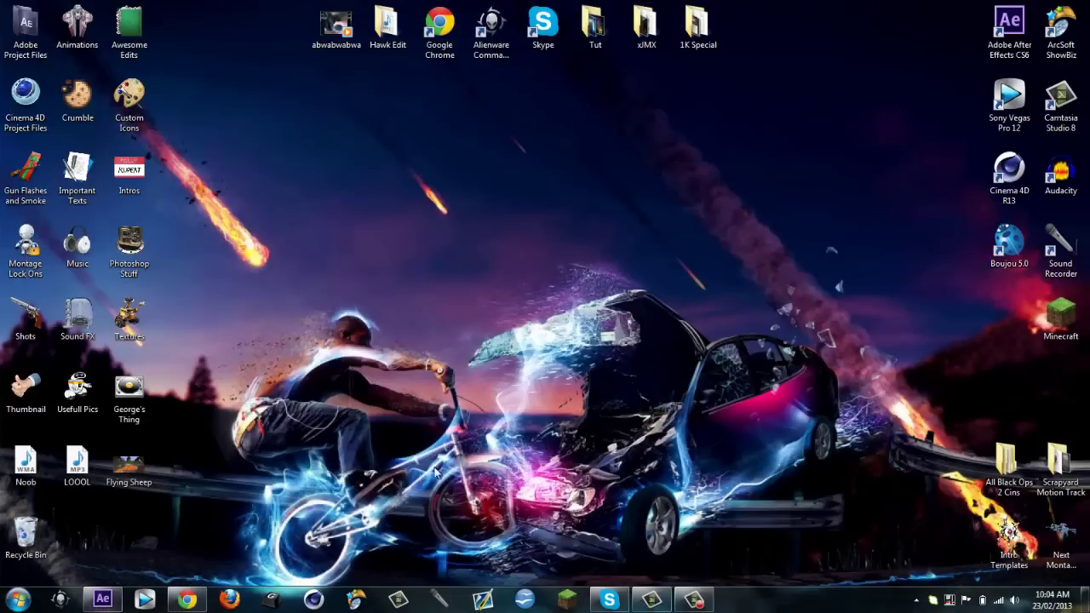
click(187, 600)
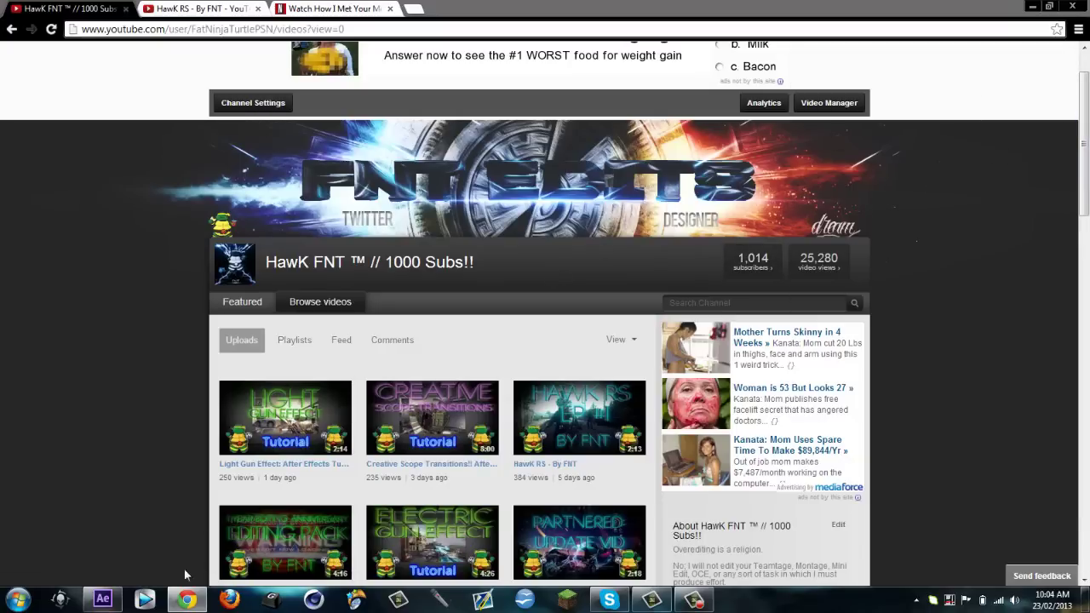
Minimize the browser and bring up the Camtasia Recorder panel from the taskbar.
click(190, 601)
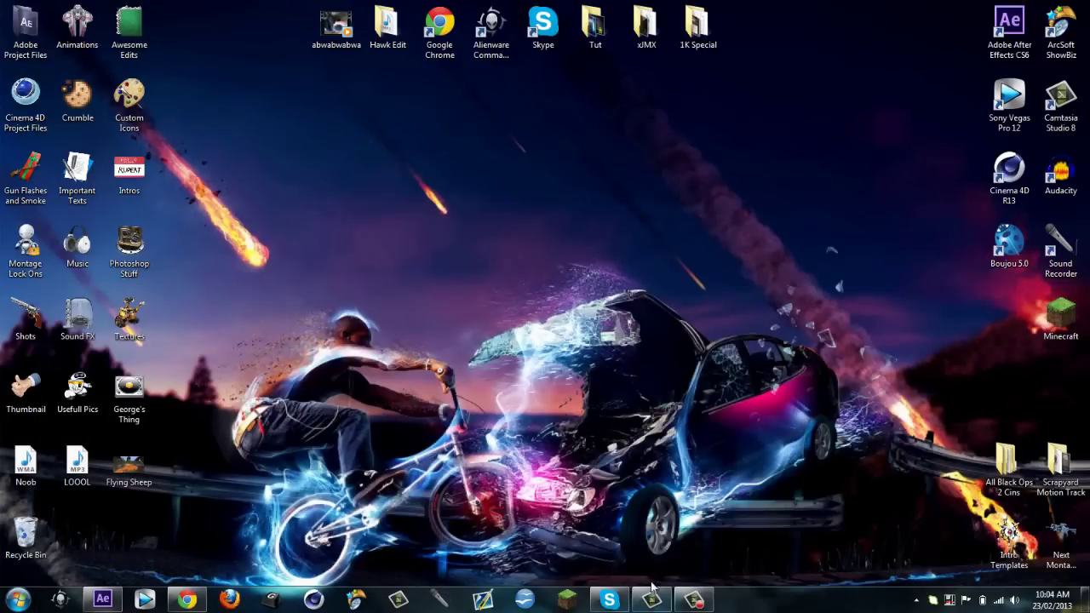
click(694, 601)
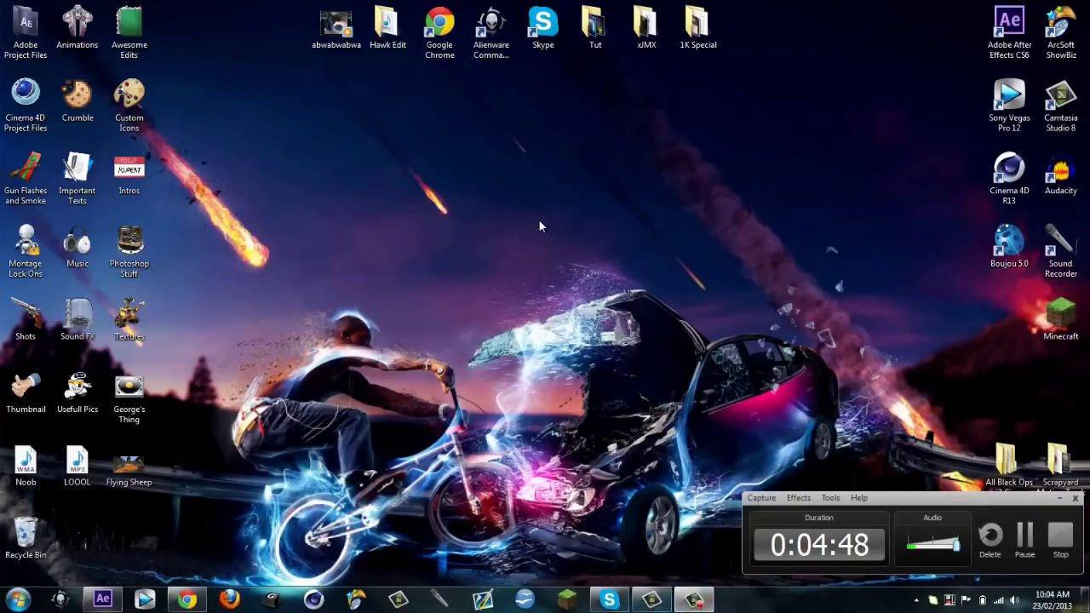